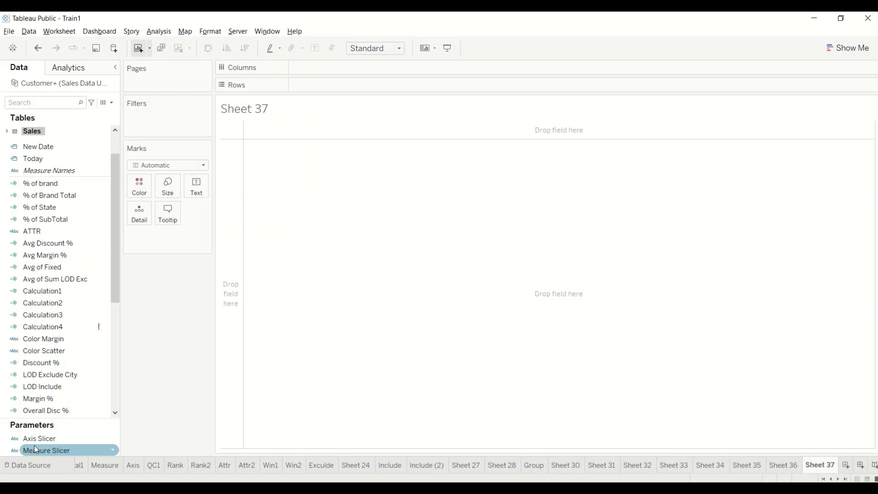
Place the Brand field from the Item table on Columns of Sheet 37
click(37, 440)
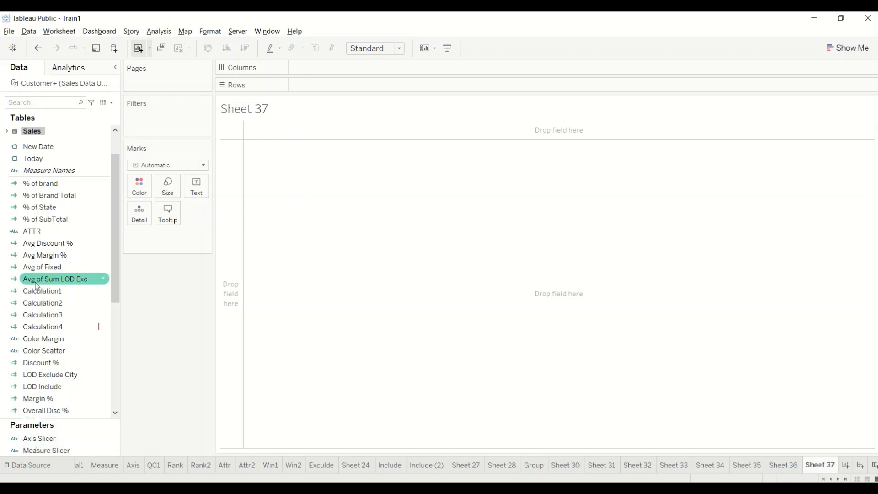
scroll(50, 278, up, 2)
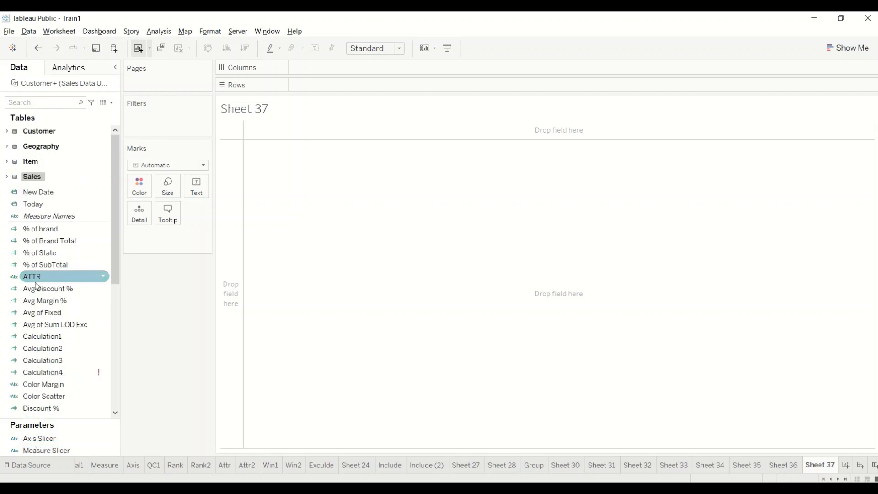
click(7, 147)
click(11, 147)
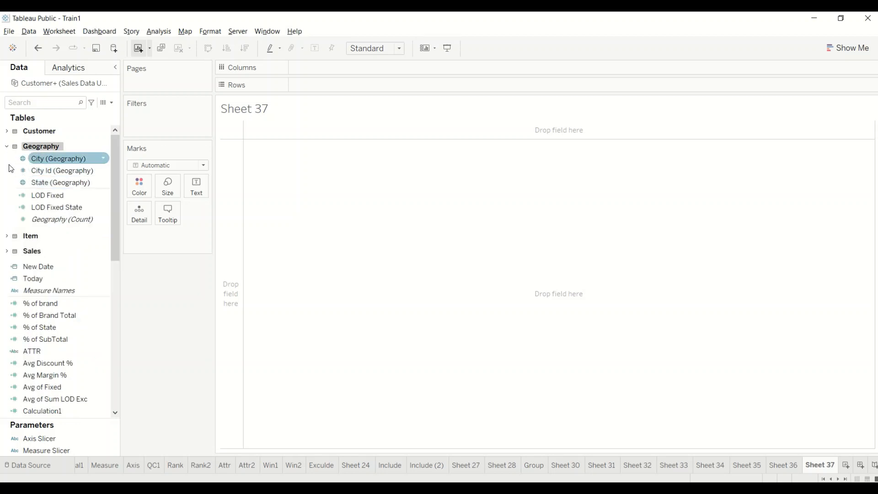
click(7, 235)
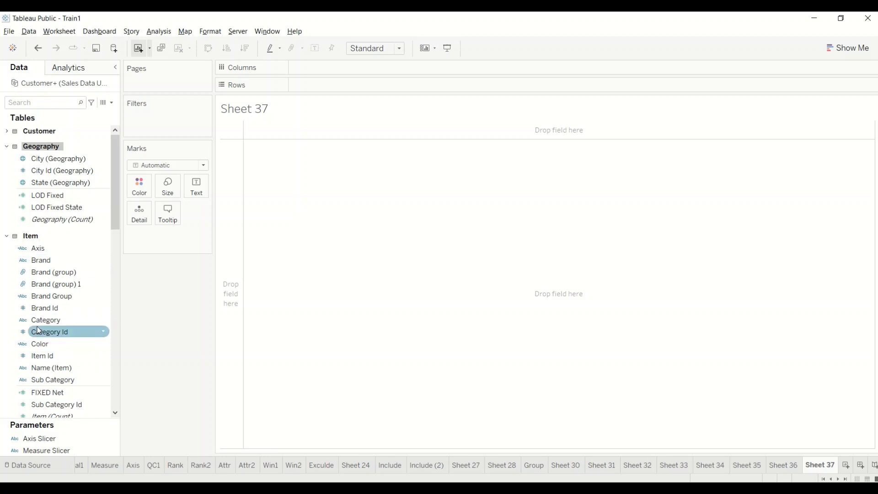
drag(40, 264, 135, 118)
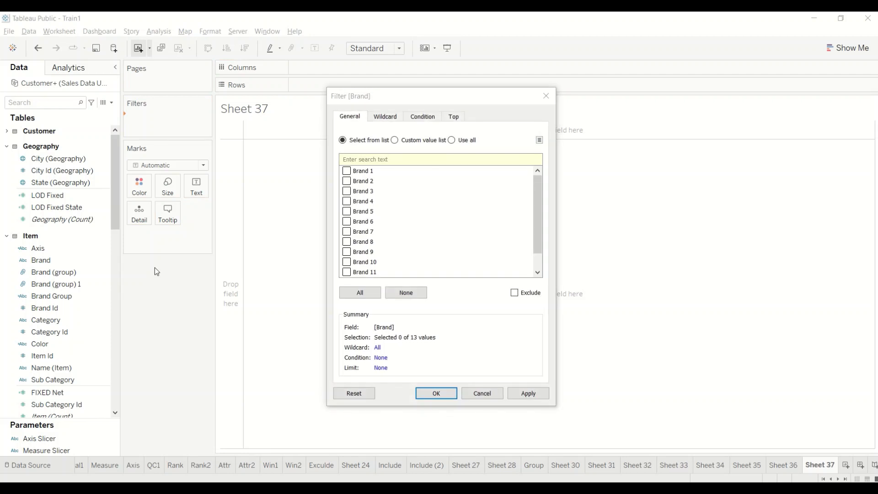
click(482, 394)
drag(40, 260, 305, 69)
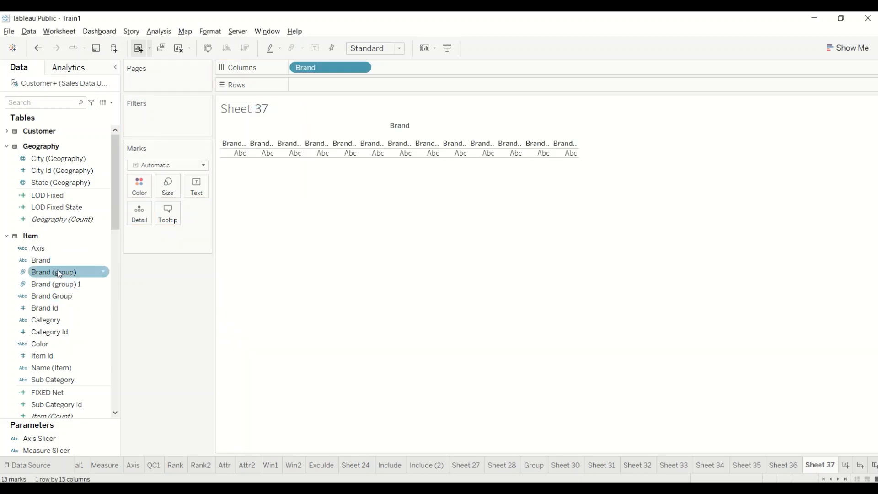
Place the Price measure from the Sales table on Rows to chart summed price
scroll(68, 274, down, 5)
scroll(60, 281, down, 8)
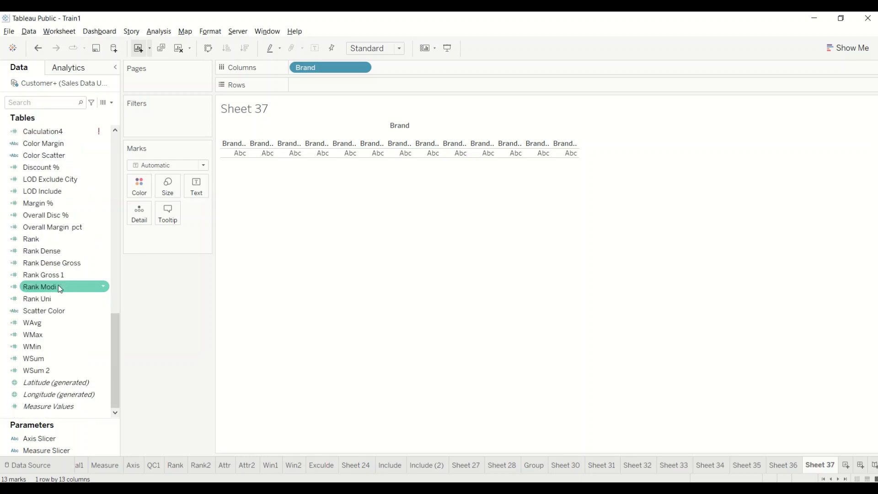
scroll(58, 285, up, 7)
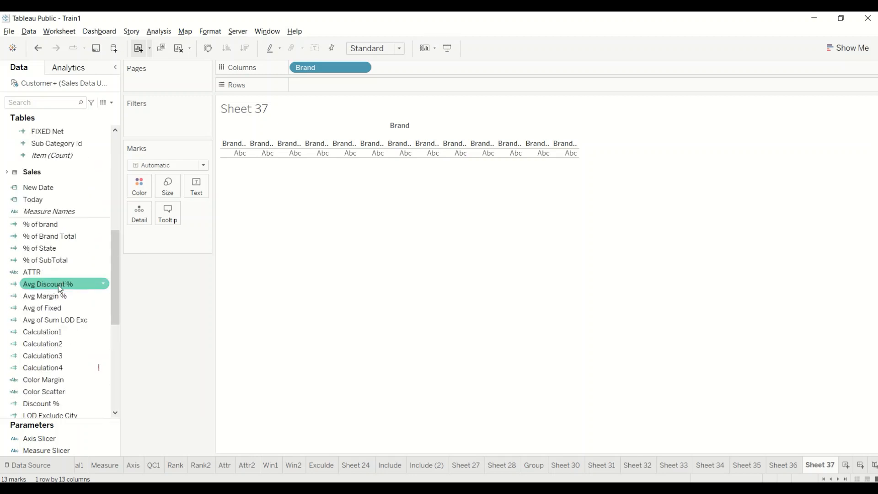
click(7, 174)
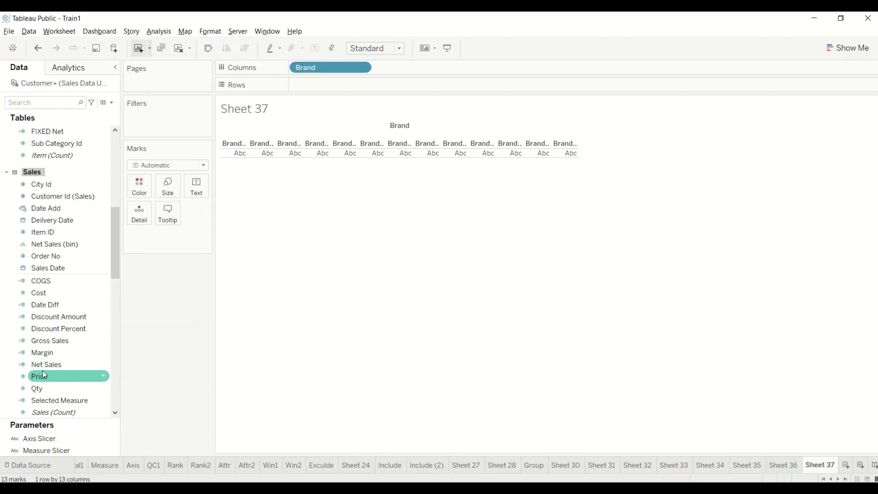
mouse_move(45, 375)
mouse_down()
mouse_move(168, 279)
mouse_move(308, 100)
mouse_move(311, 76)
mouse_move(314, 84)
mouse_up()
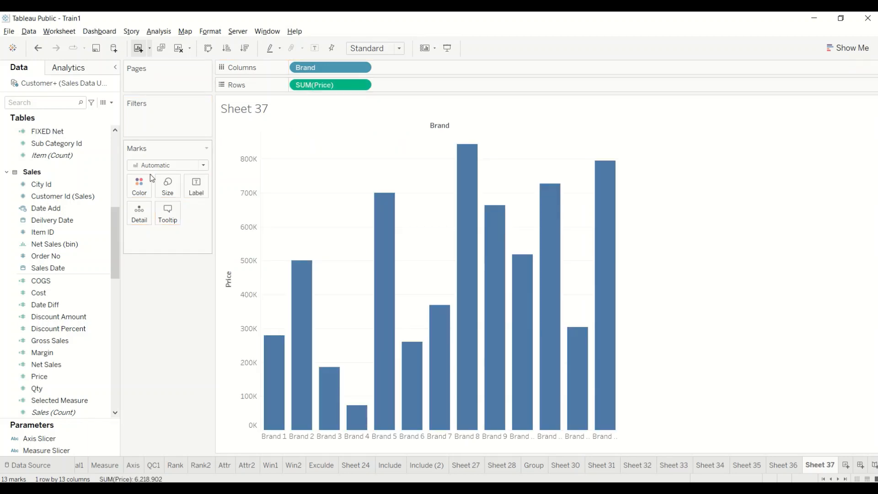
Replace Brand on Columns with the Category field from the Item table
scroll(50, 215, up, 5)
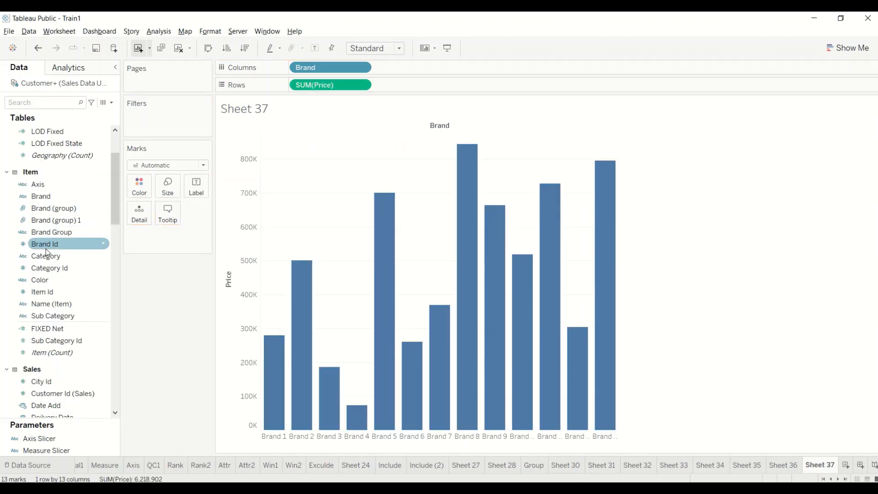
drag(47, 252, 67, 293)
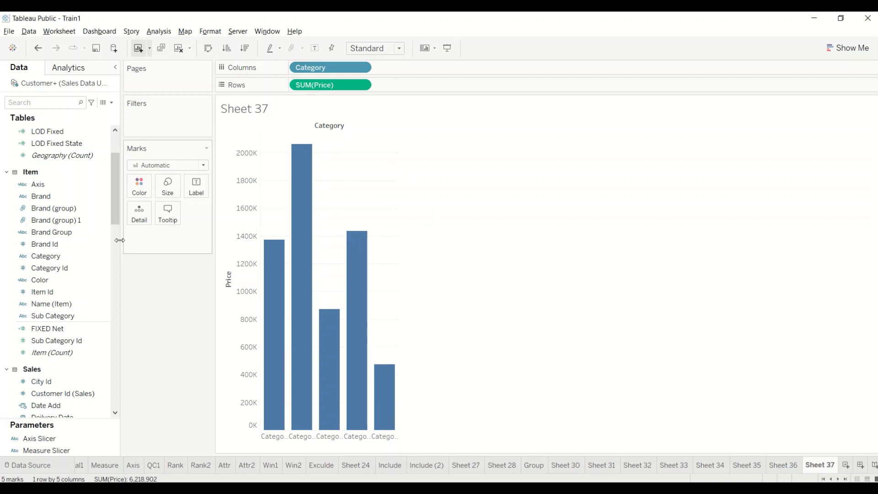
Start a new parameter based on the Axis Slicer parameter and name it Axis Slicer 1
scroll(87, 242, up, 2)
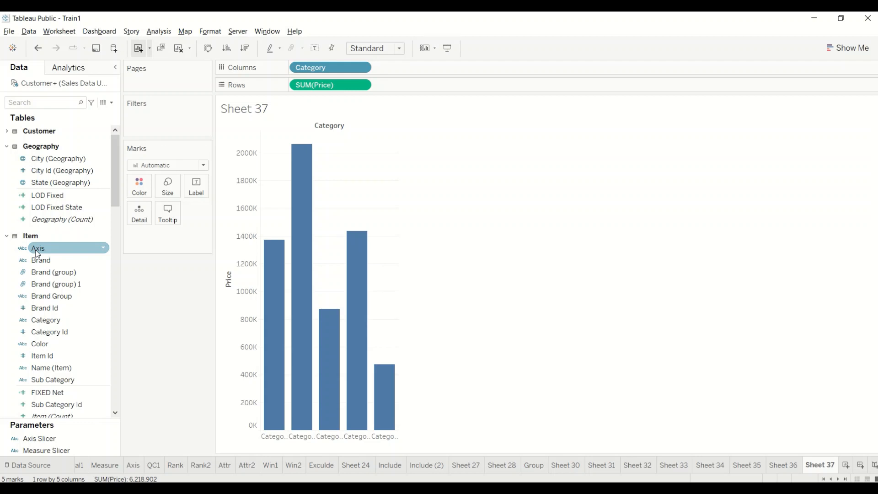
right_click(41, 440)
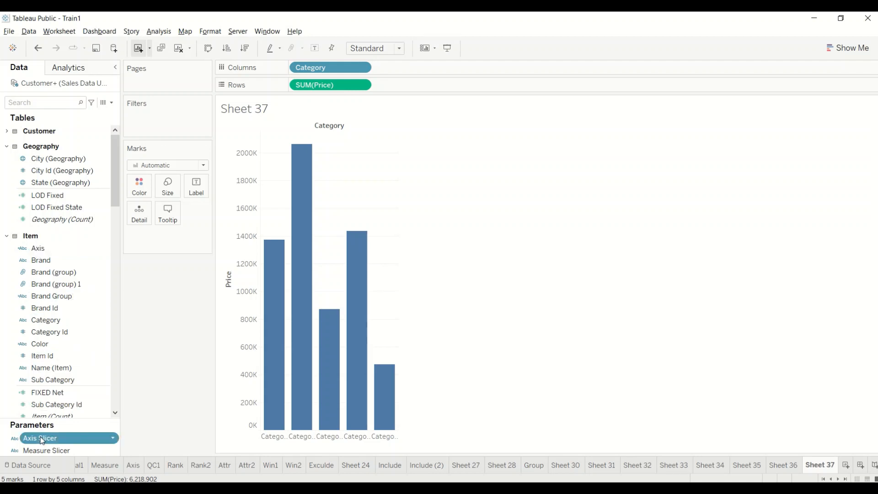
mouse_move(54, 378)
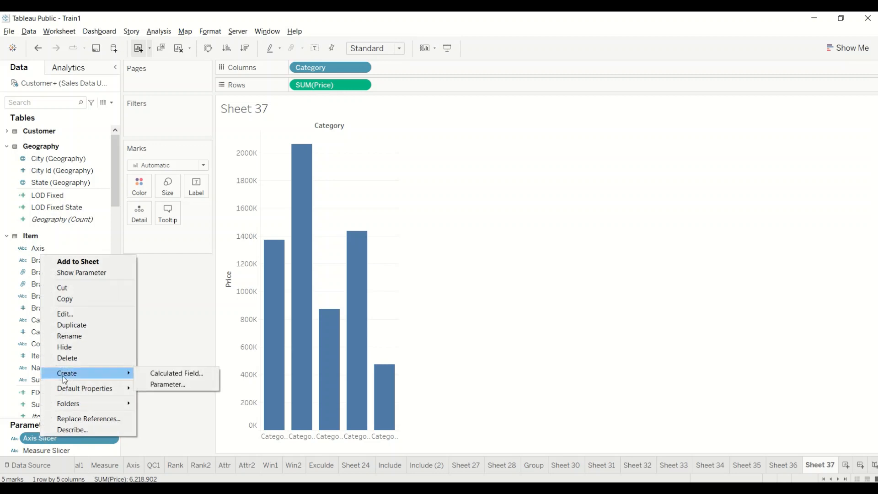
click(160, 385)
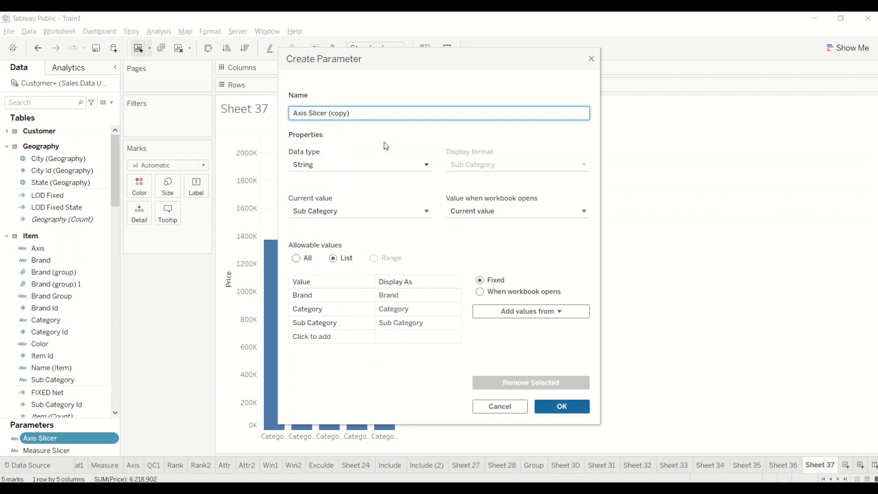
drag(330, 113, 374, 111)
key(BackSpace)
key(Tab)
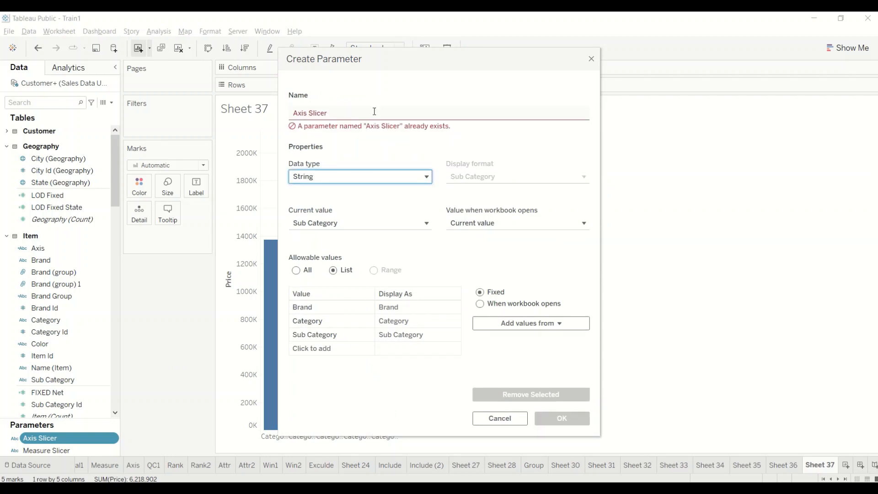
click(373, 111)
key(Tab)
click(358, 113)
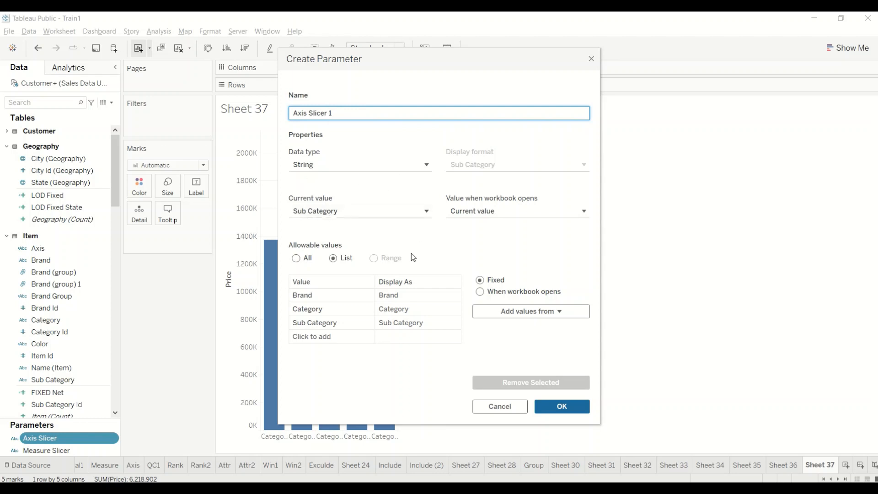
Clear the copied allowable values of Axis Slicer 1, keep the List type, and add Brand as the first value
click(296, 258)
click(333, 259)
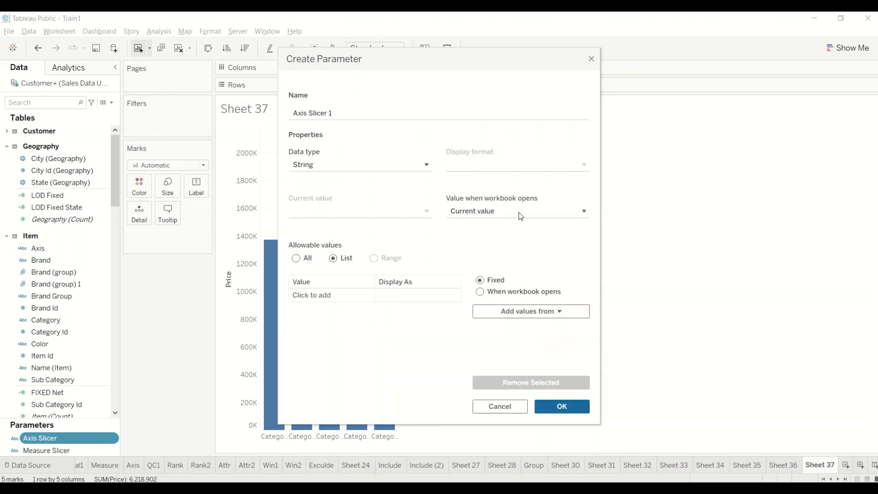
click(346, 295)
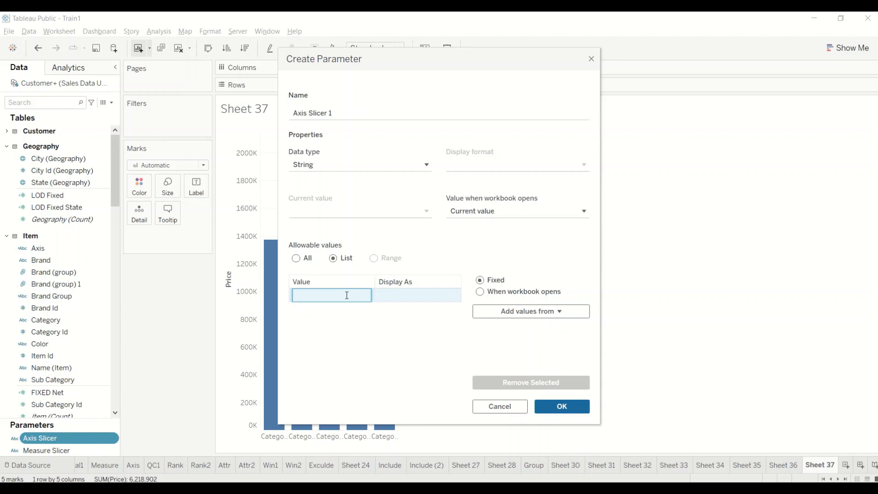
text(Brand)
key(Return)
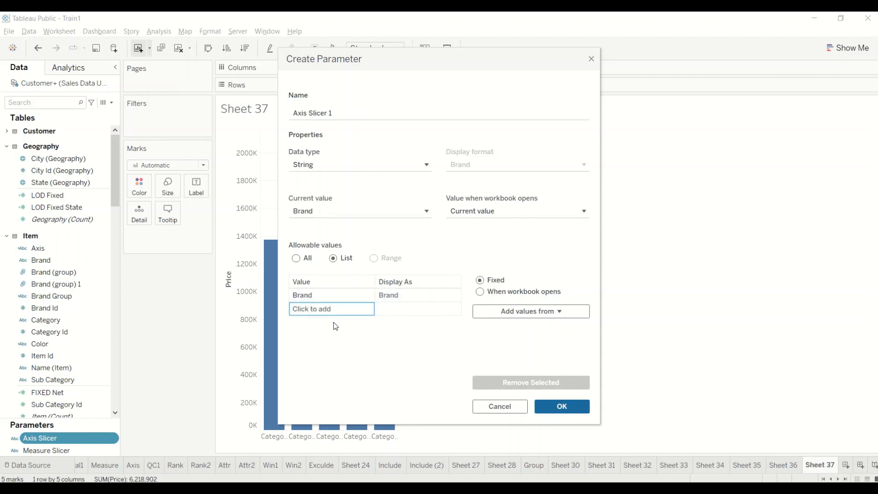
Add Category and Sub Category to the allowable values list and save the Axis Slicer 1 parameter
click(328, 309)
text(Ca)
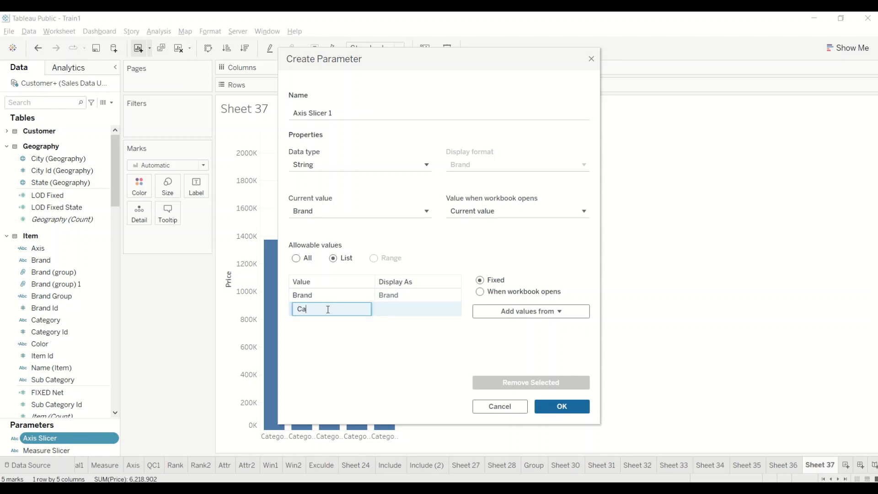
text(tegory)
key(Return)
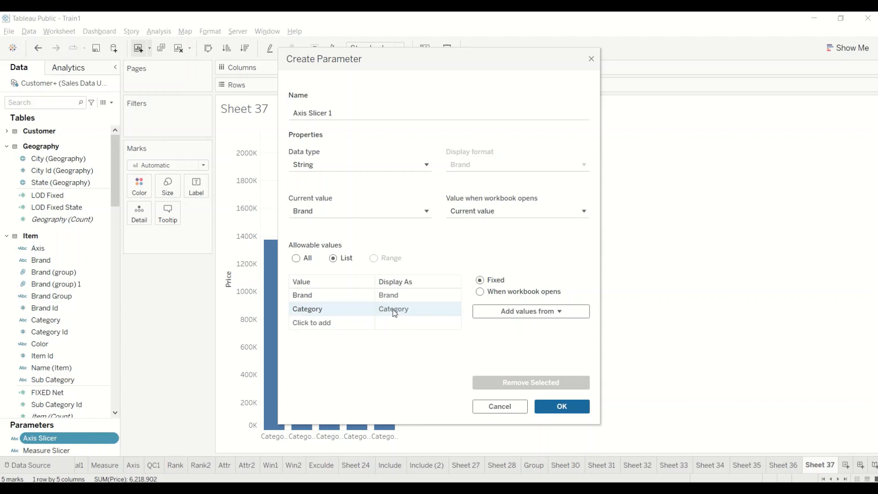
click(355, 327)
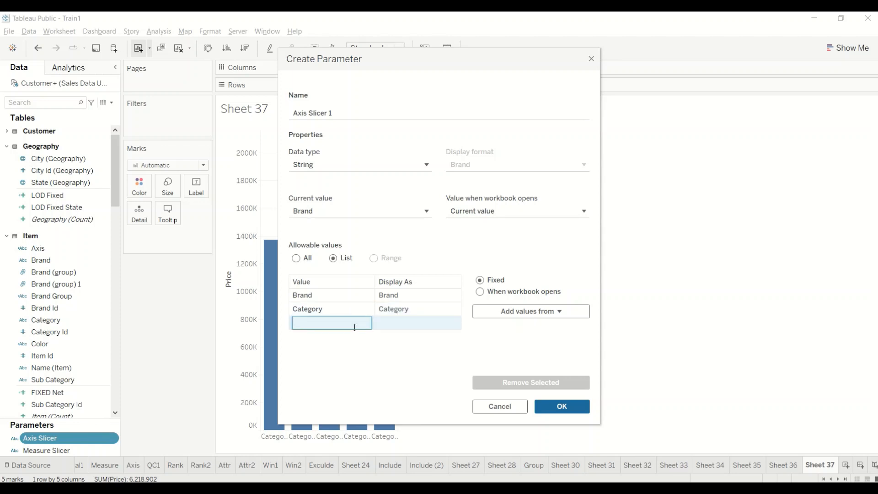
text(Sub)
text(Category)
click(404, 321)
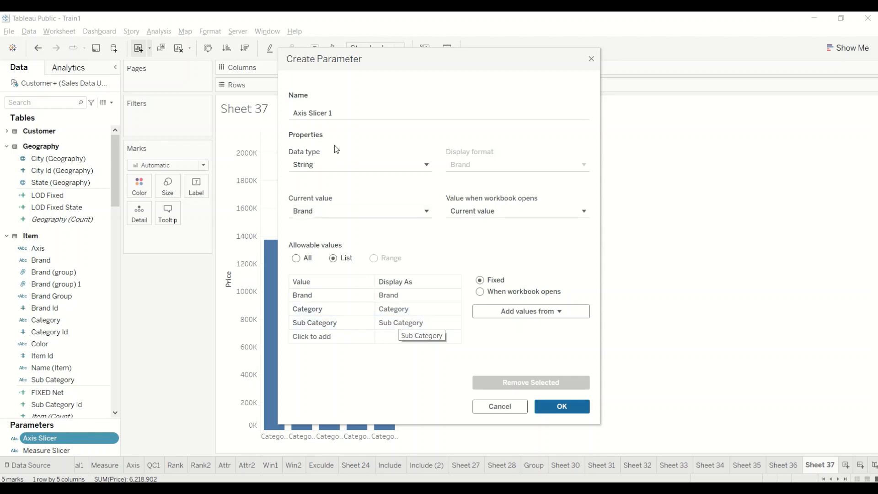
click(551, 407)
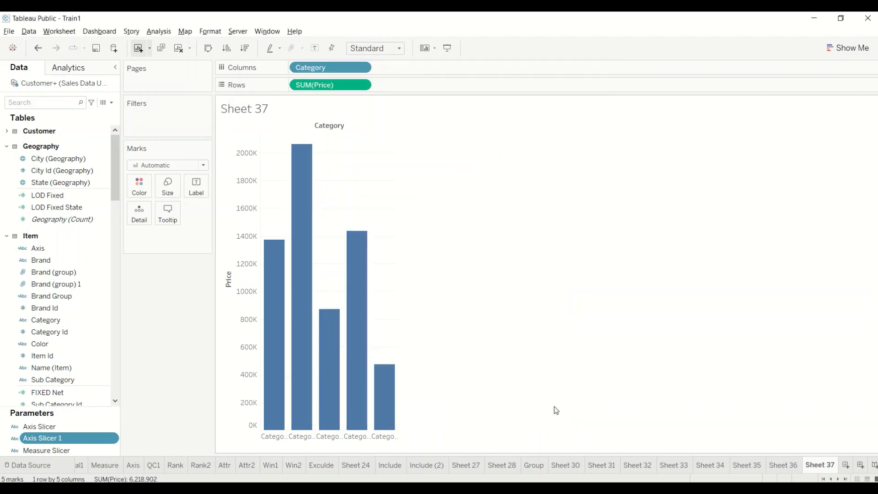
Review the Axis Slicer 1 parameter's settings without changing them
right_click(57, 439)
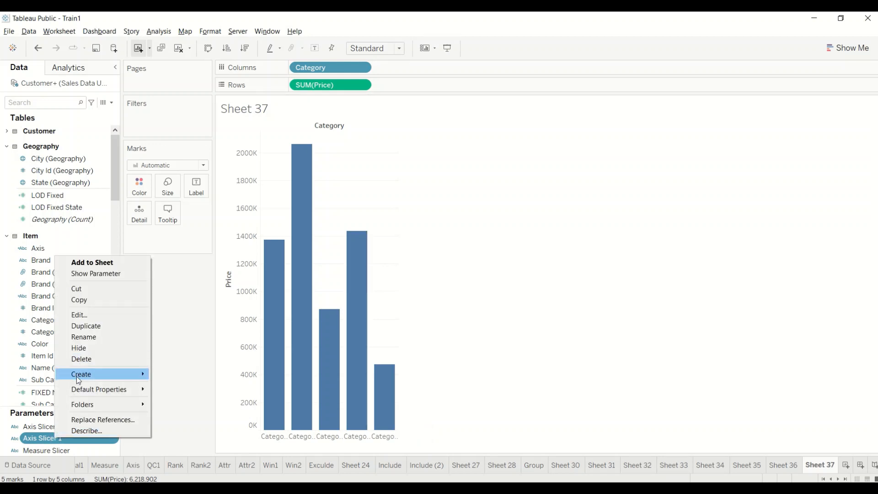
key(Escape)
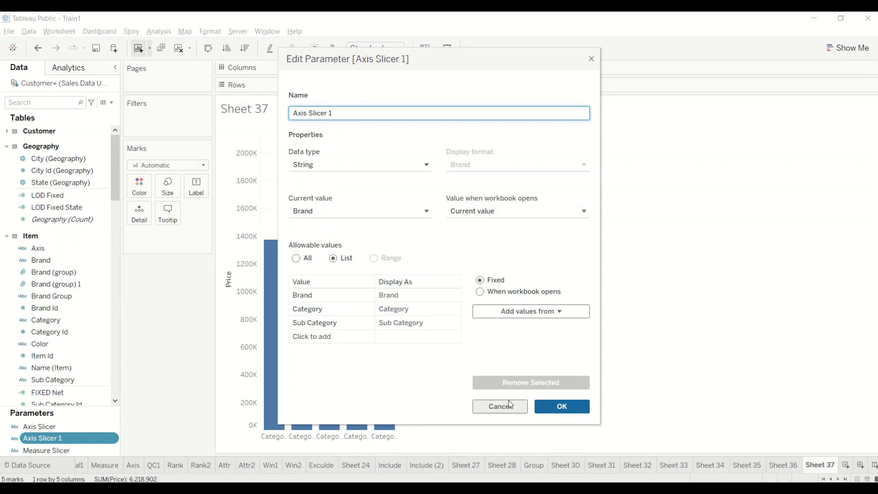
click(509, 404)
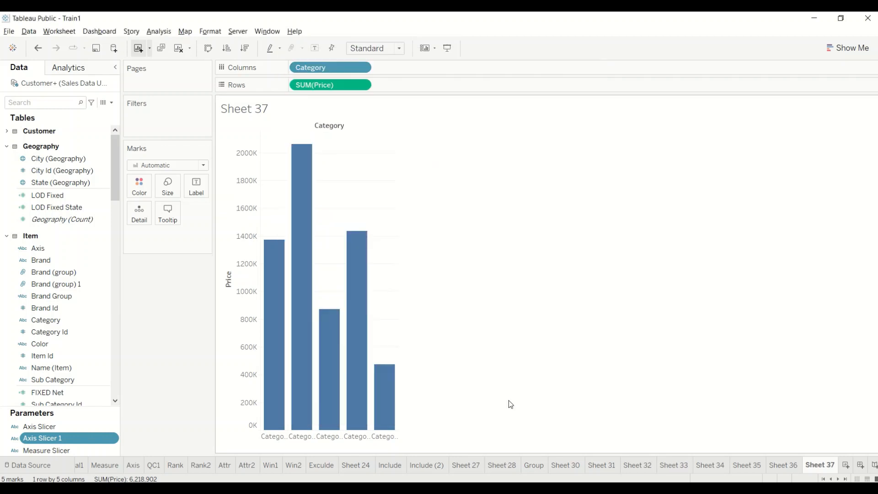
Examine the case formula of the Axis calculated field, including its Axis Slicer reference, without editing it
click(47, 250)
right_click(48, 253)
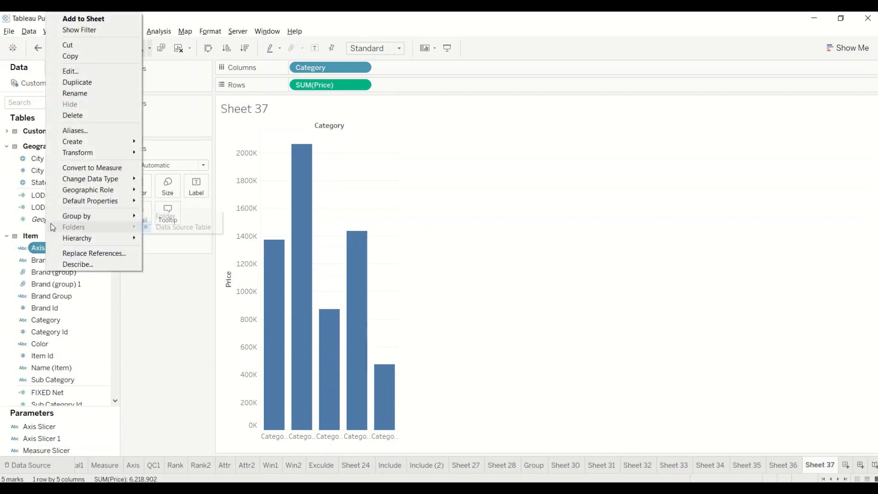
click(75, 71)
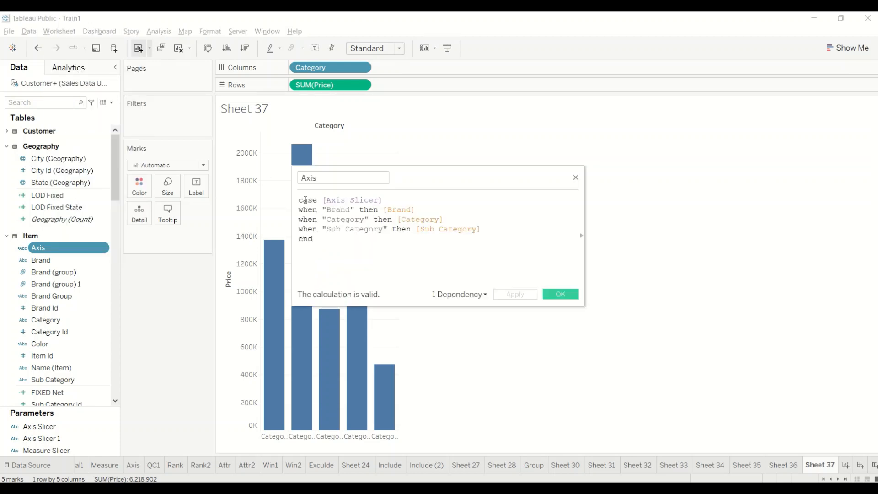
drag(322, 201, 389, 200)
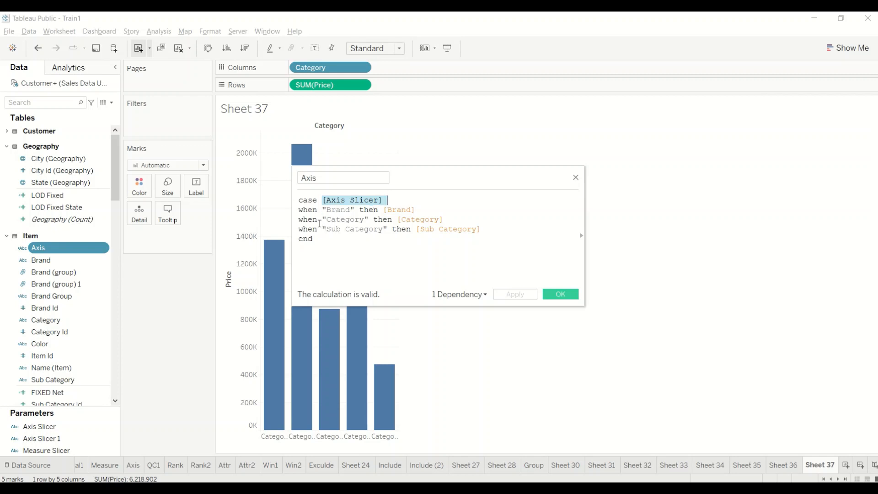
drag(327, 238, 298, 199)
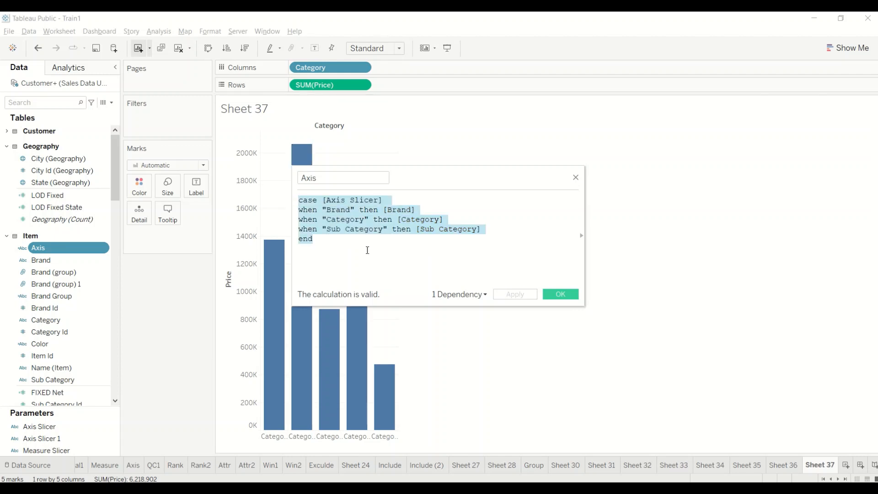
click(575, 179)
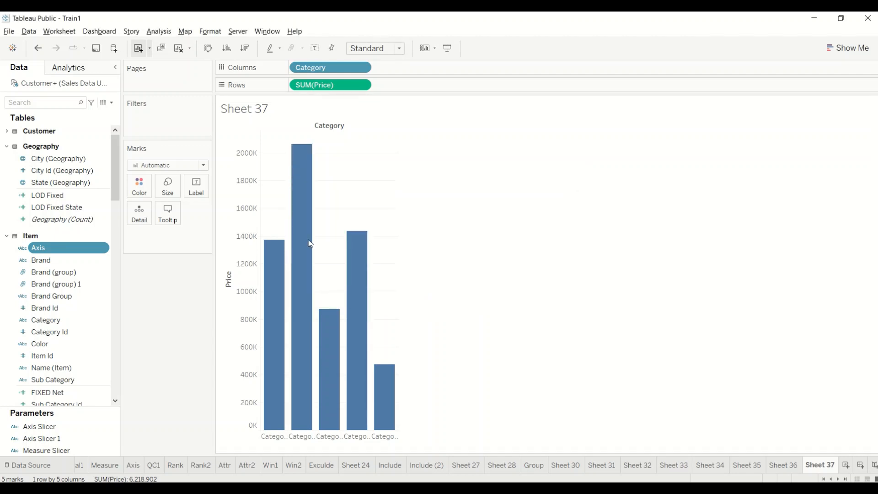
Create a calculated field from Axis, name it Slicer Axis, and clear its default formula
right_click(35, 254)
mouse_move(82, 382)
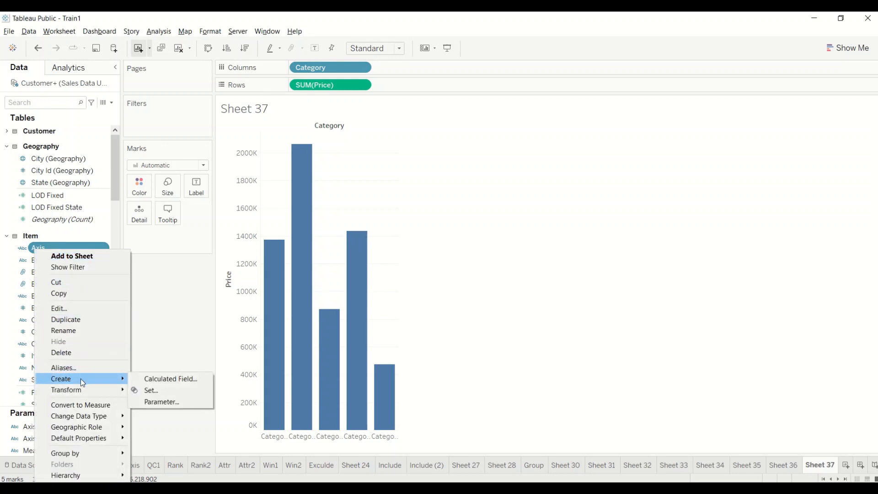
click(155, 379)
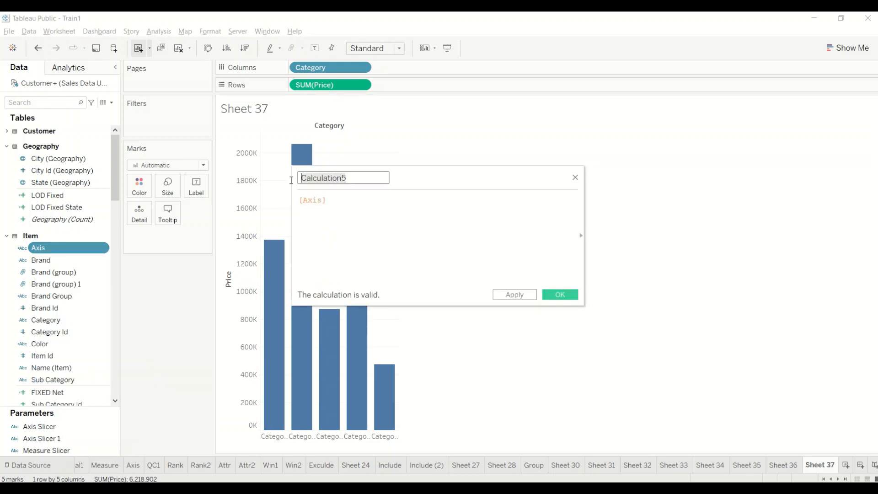
text(Slic)
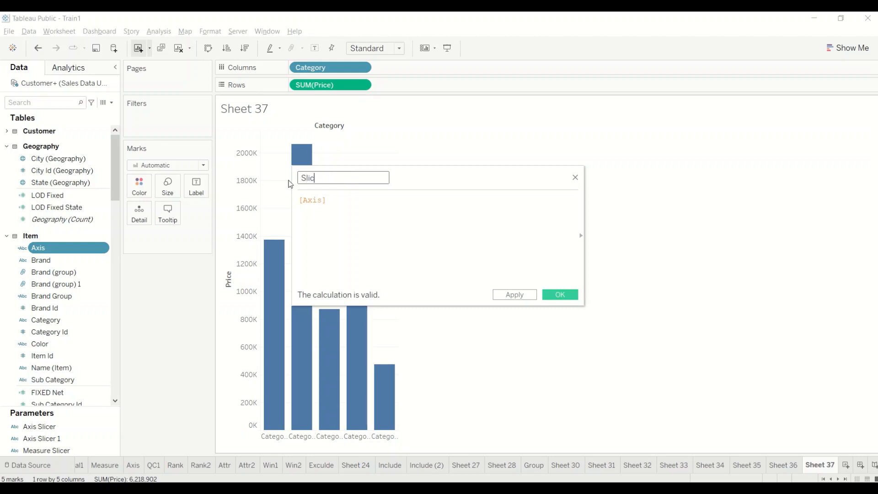
text(er Axis)
click(350, 206)
drag(351, 206, 294, 202)
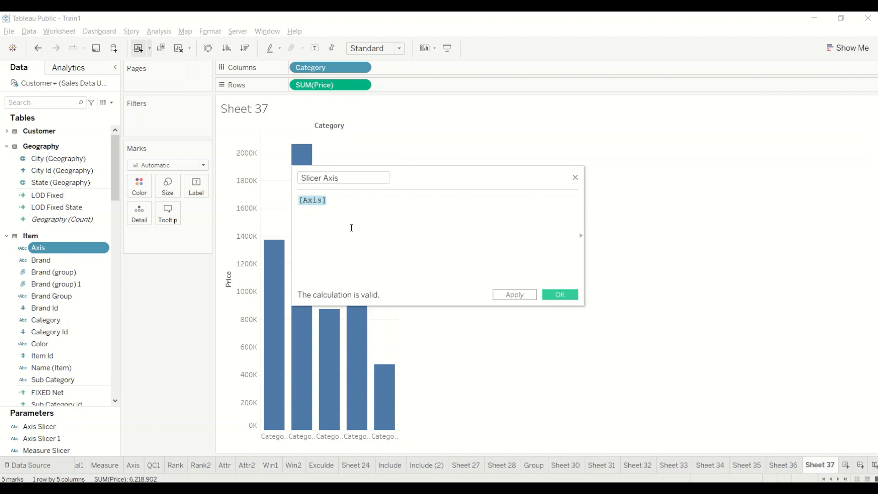
key(BackSpace)
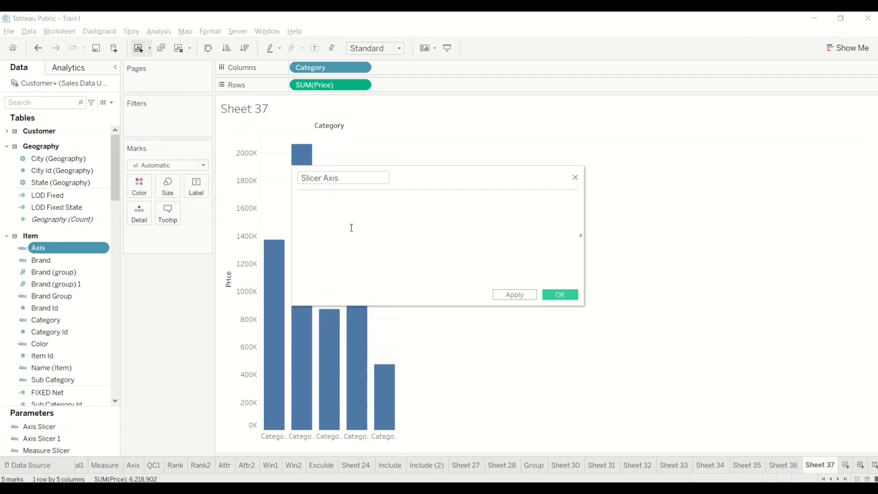
Start a case formula on the Axis Slicer 1 parameter that returns the Brand field for "Brand"
text(case [)
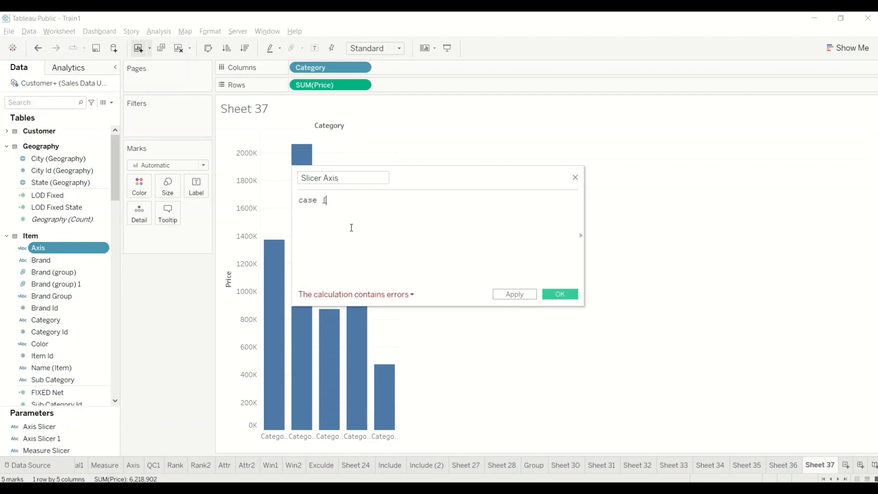
text(Ax)
double_click(351, 233)
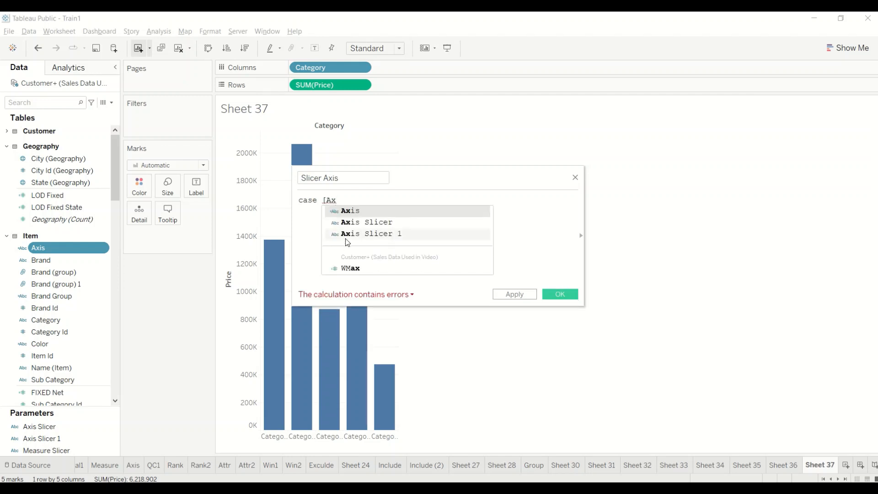
text(w)
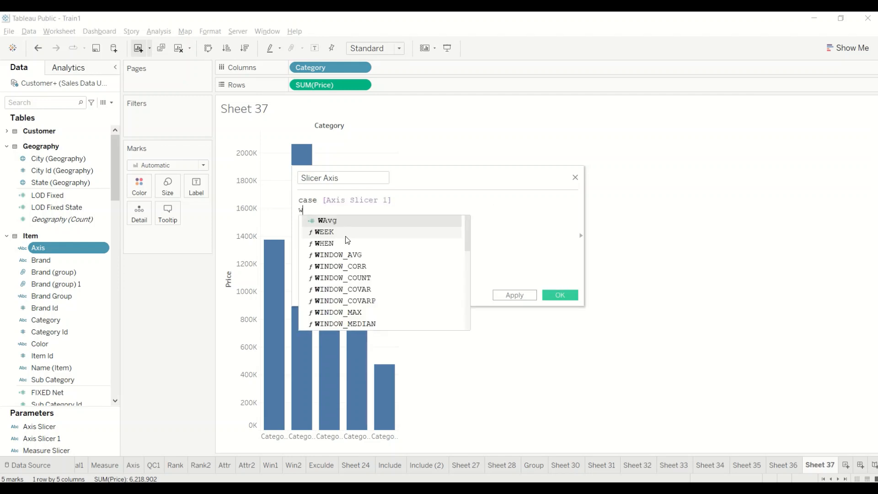
text(hen ")
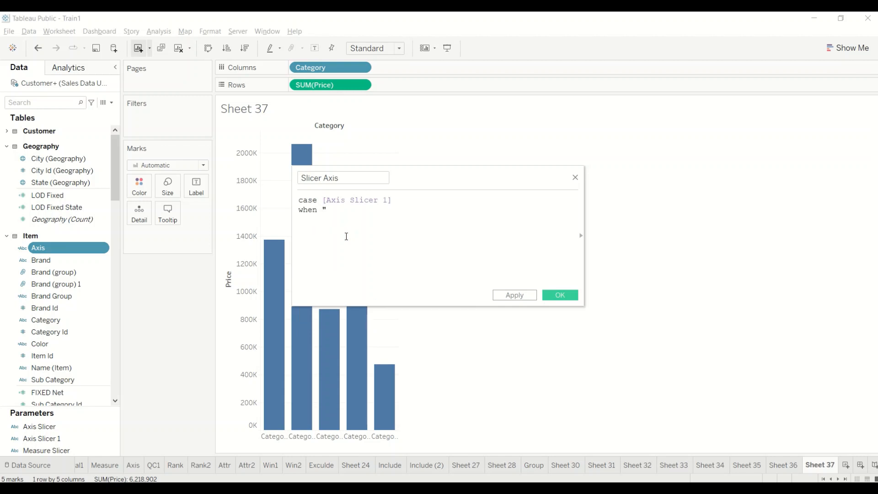
text(Brand" then [Bra)
key(Return)
Add a branch to the case formula that returns the Category field for "Category"
text(when)
text(")
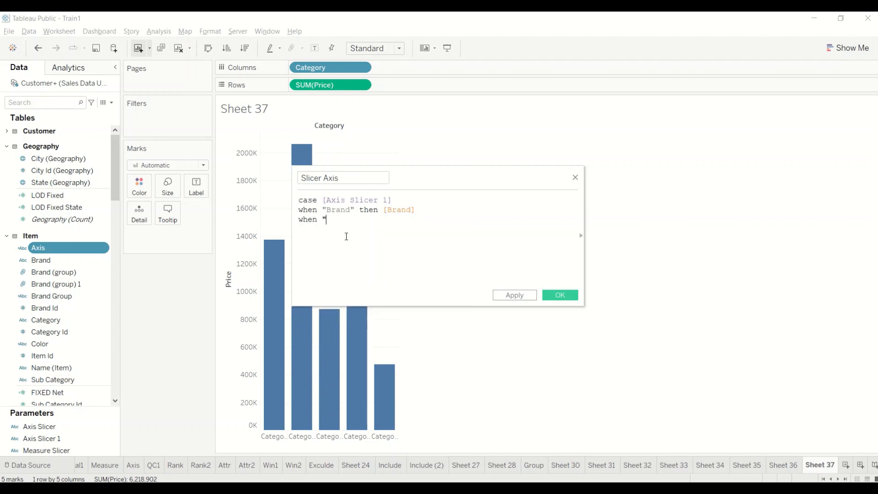
text(Category" the)
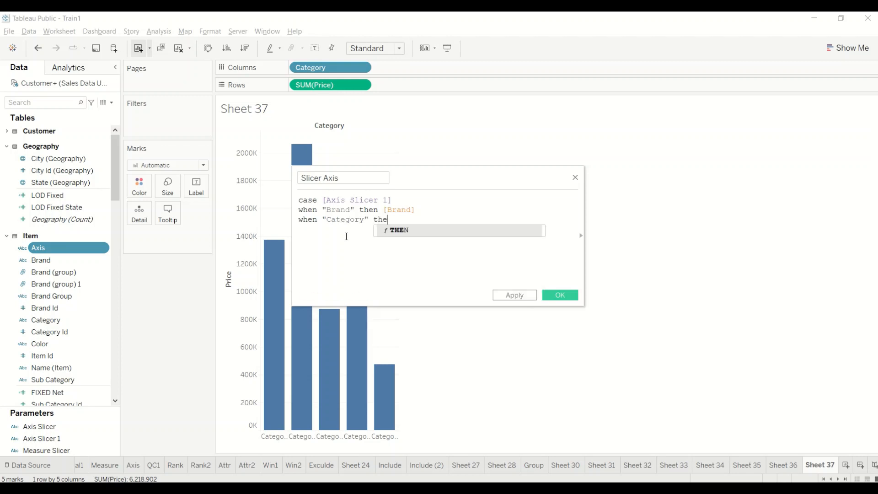
text(n [Ca)
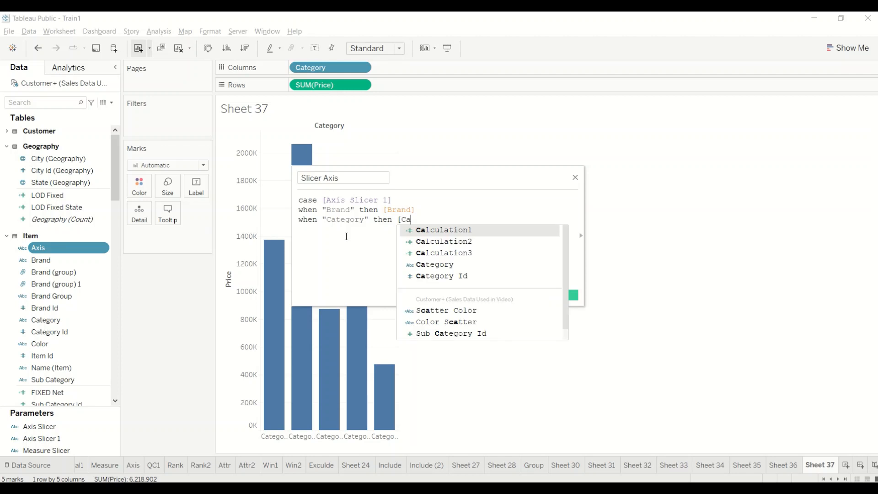
key(Down)
key(Down)
key(Down)
key(Return)
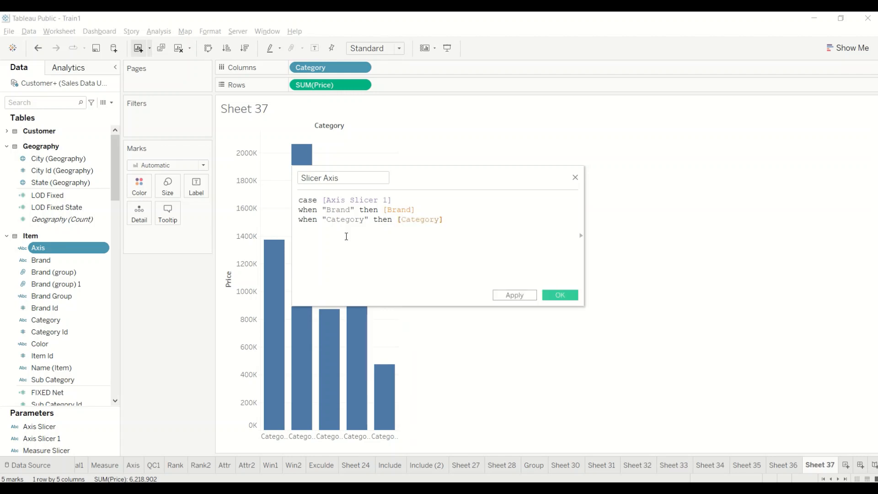
Add a branch to the case formula that returns the Sub Category field for "Sub Category"
key(Return)
text(when "Sub Category" then [Sub)
key(Return)
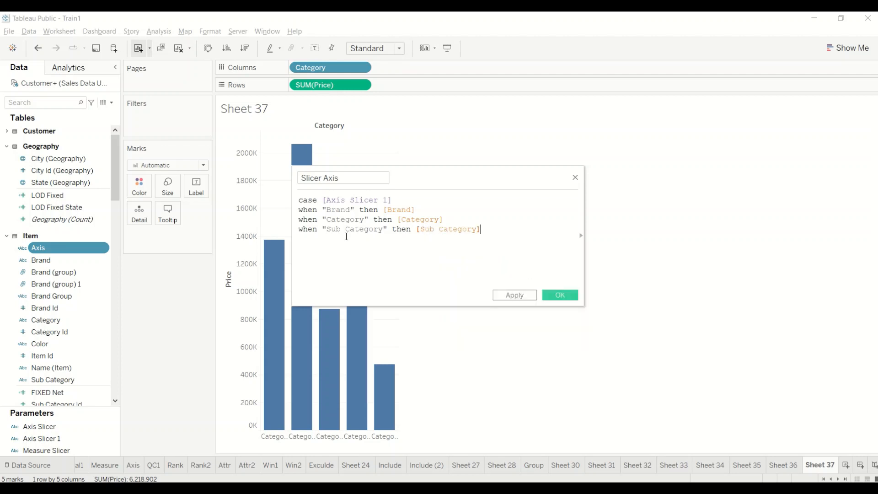
Look up the CASE function's syntax in the function reference and close the Slicer Axis formula with end
click(580, 235)
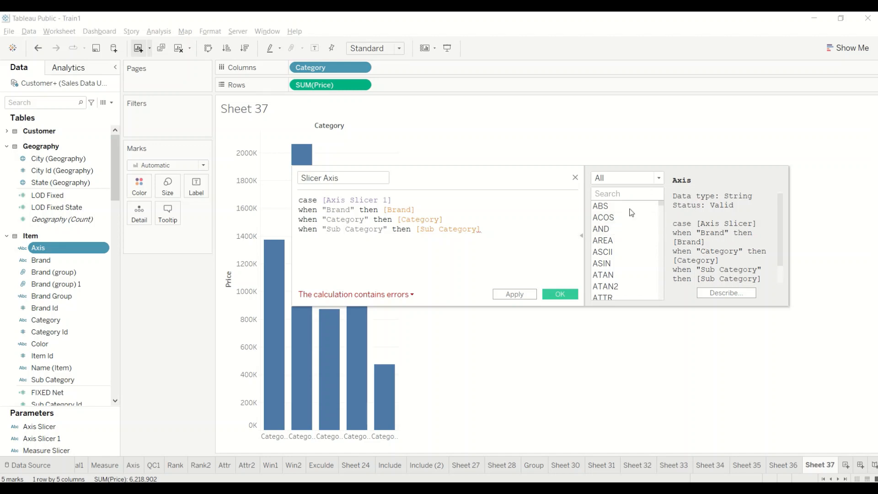
click(618, 194)
text(cas)
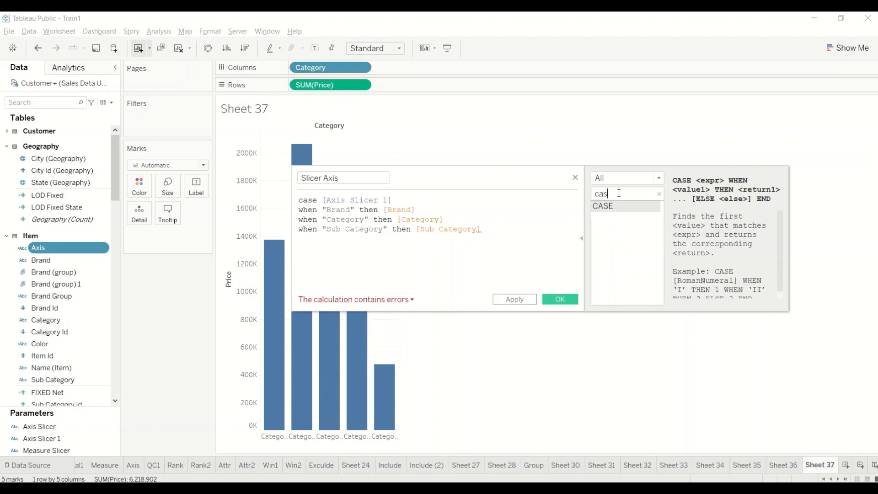
click(497, 230)
key(Return)
text(end)
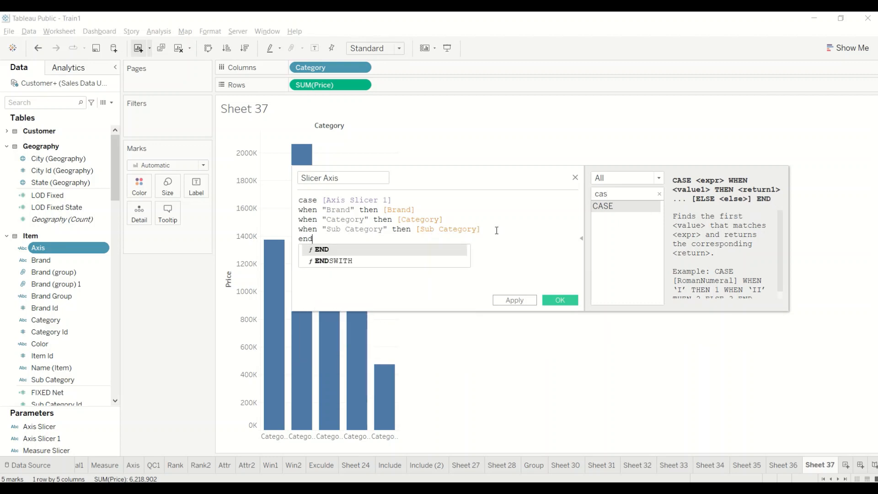
click(502, 253)
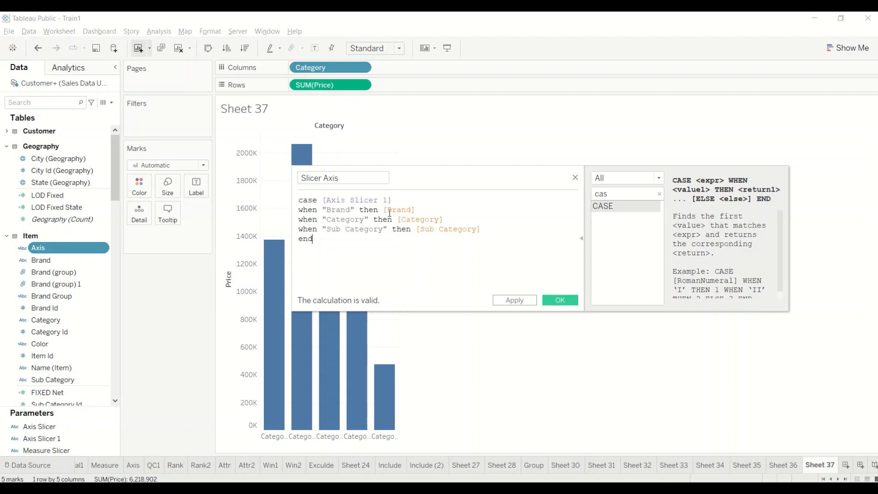
Save the Slicer Axis calculated field and replace Category with it on Columns
double_click(340, 220)
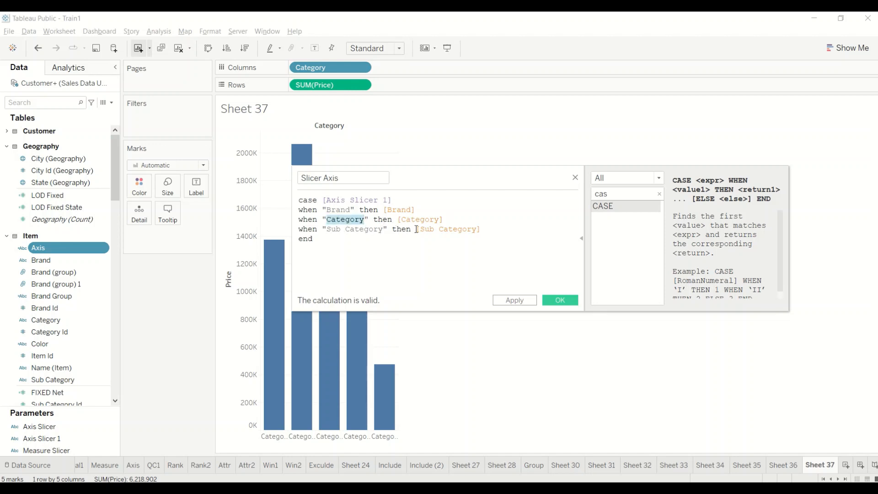
drag(416, 230, 489, 229)
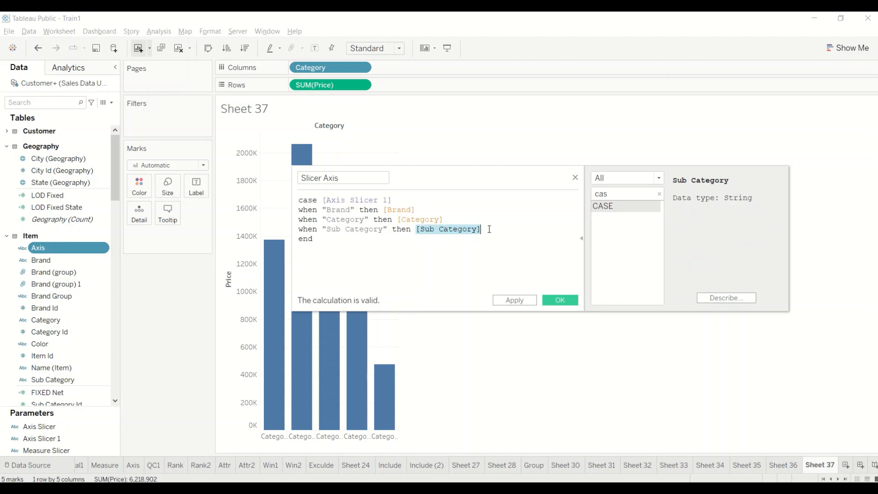
click(561, 301)
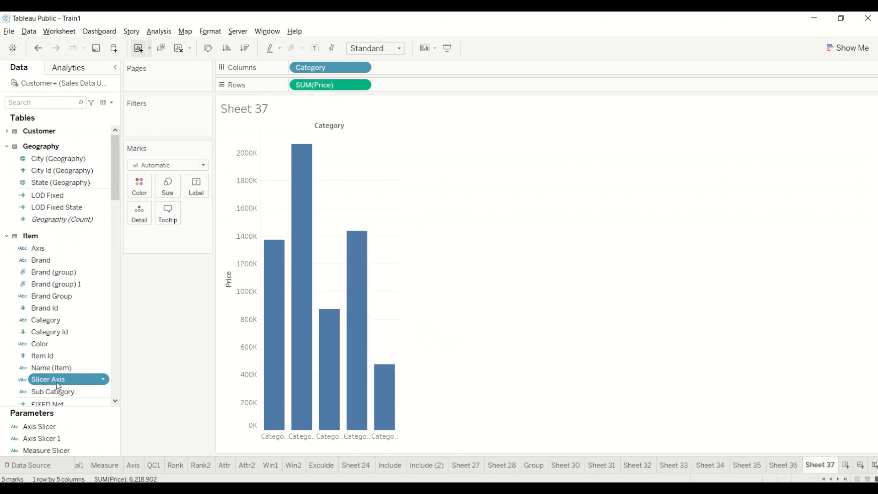
mouse_move(55, 382)
mouse_down()
mouse_move(231, 276)
mouse_move(380, 90)
mouse_move(407, 74)
mouse_move(345, 69)
mouse_move(188, 254)
mouse_move(87, 290)
mouse_move(74, 259)
mouse_up()
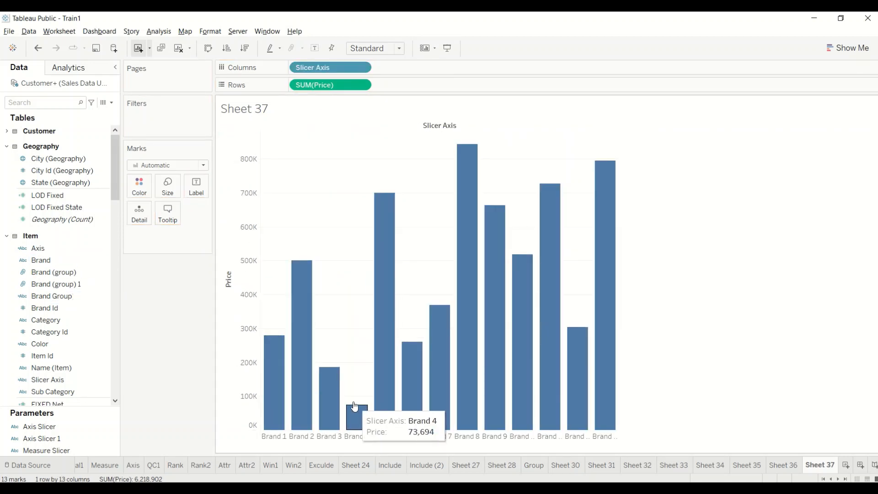
Check the current value and allowable values of the Axis Slicer 1 parameter without editing it
click(69, 438)
right_click(67, 439)
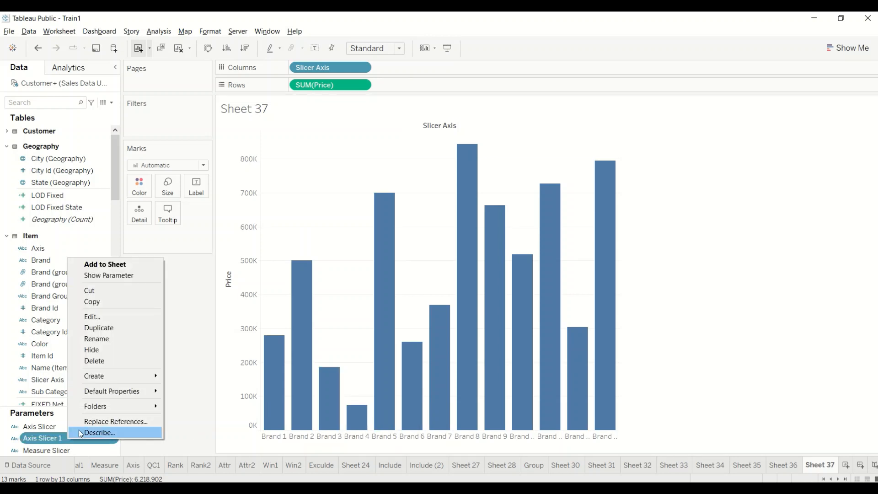
click(96, 317)
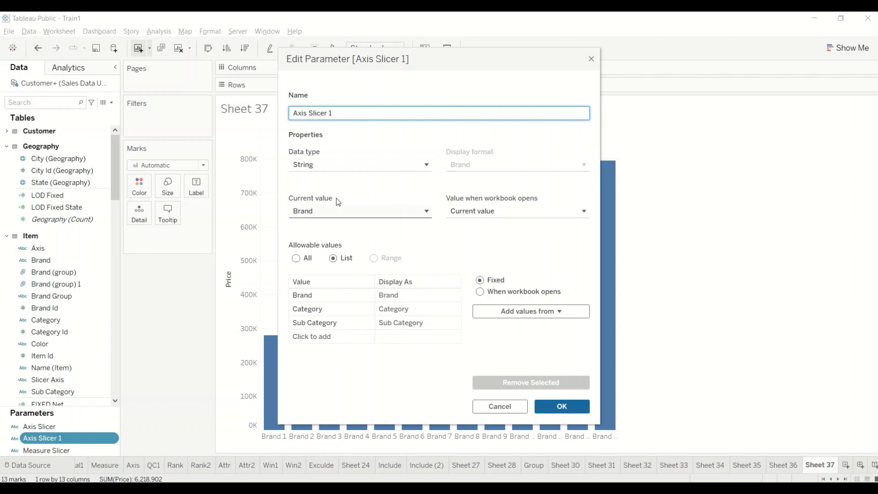
click(591, 59)
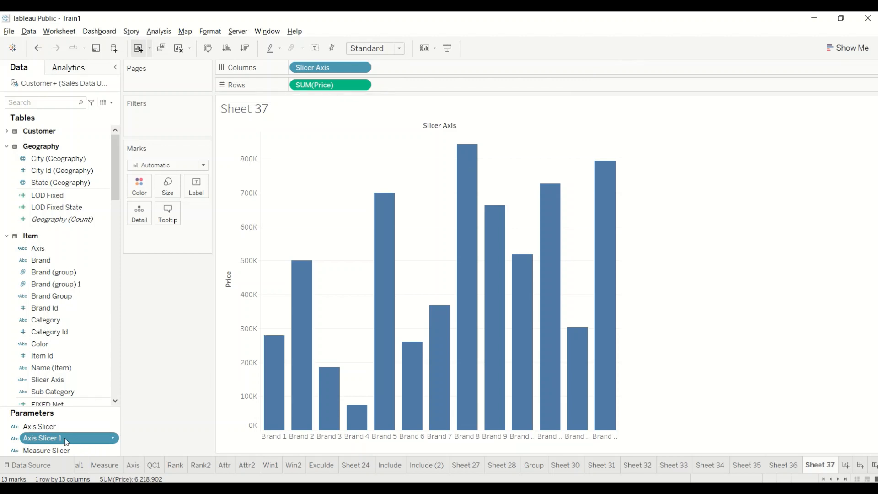
Show the Axis Slicer 1 parameter control on the sheet and set it to Category, then to Sub Category
right_click(53, 441)
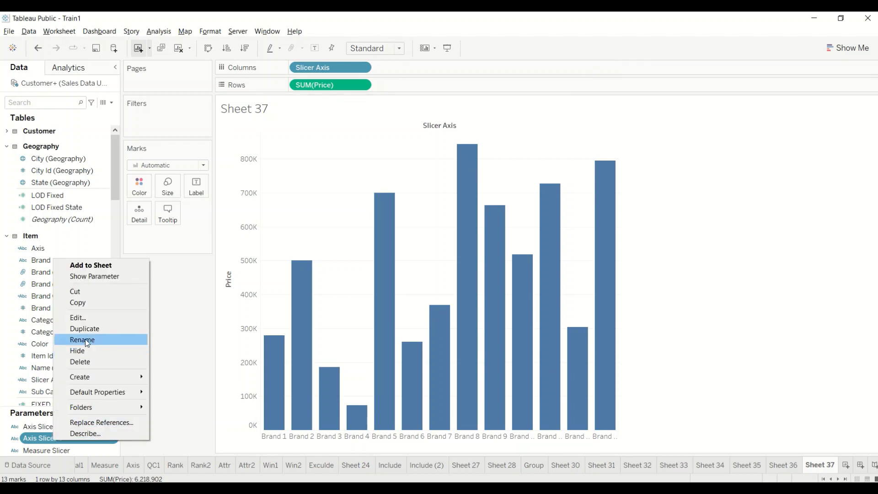
click(83, 279)
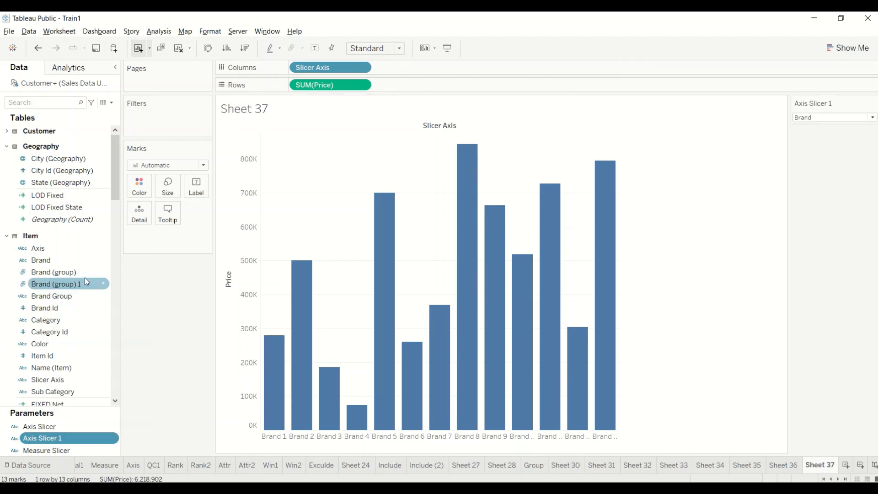
click(829, 118)
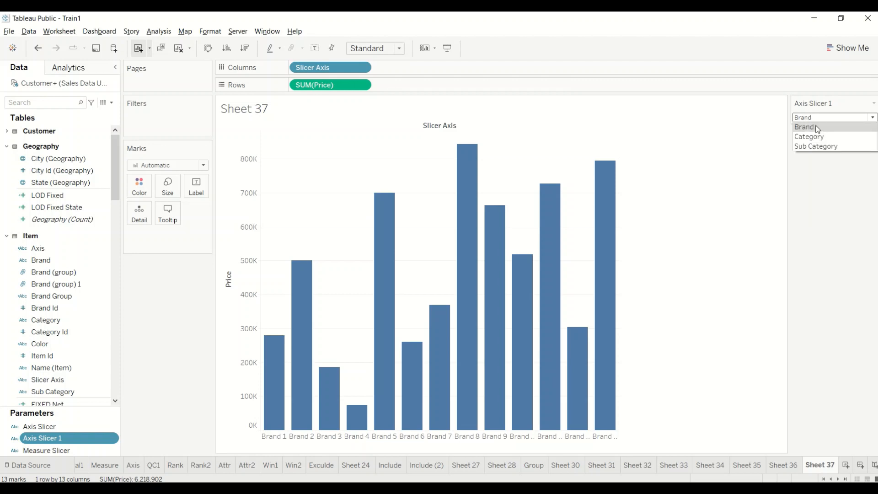
click(816, 137)
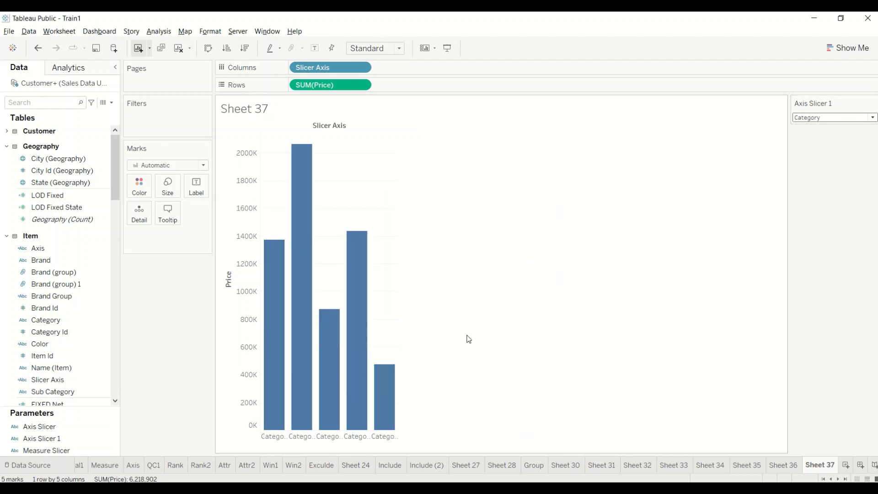
click(798, 118)
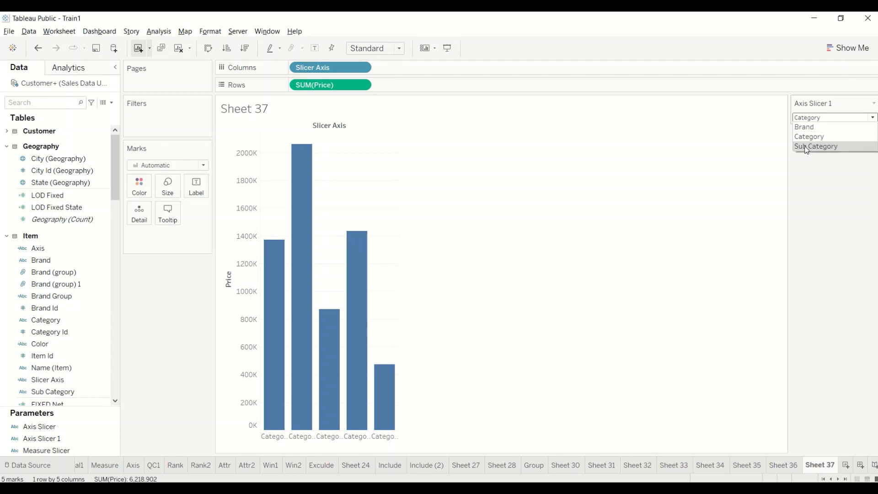
click(806, 146)
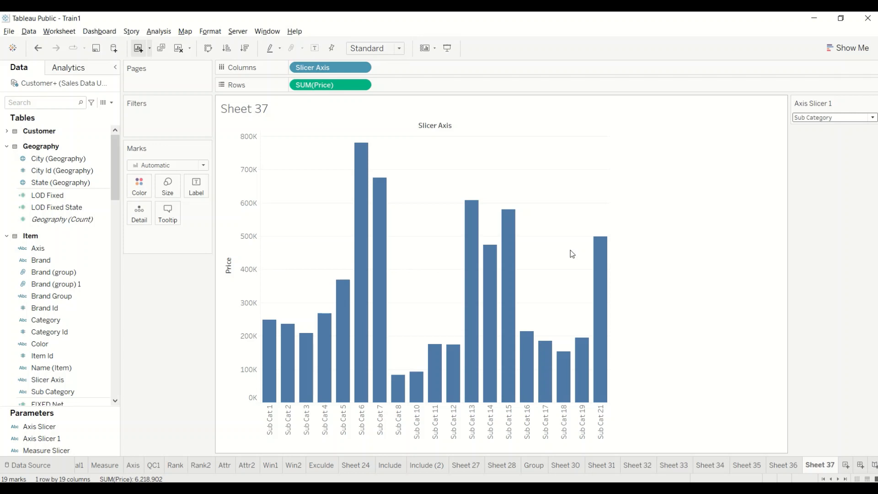
Switch to the Power BI Desktop report and view all tables in its data model
key(alt+Tab)
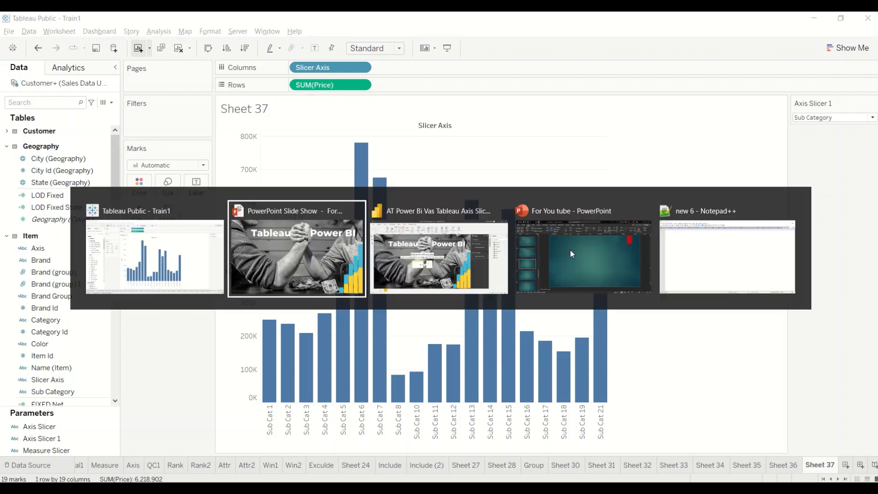
key(alt+Tab)
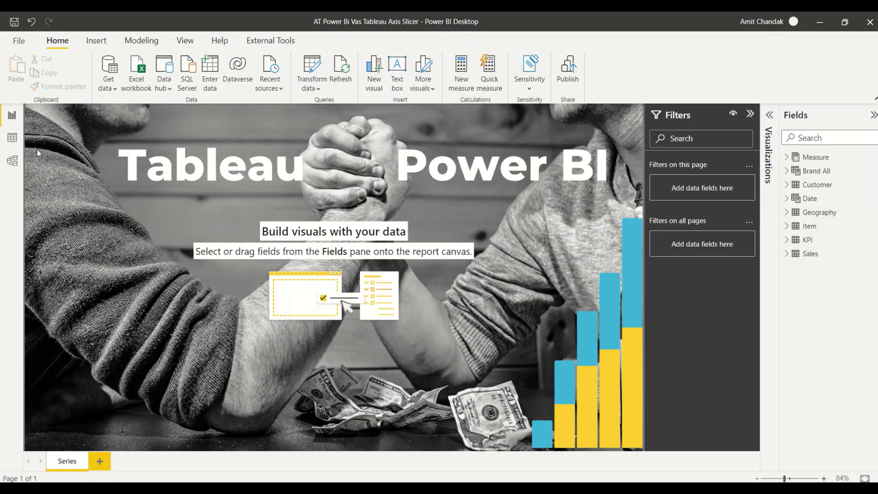
click(11, 160)
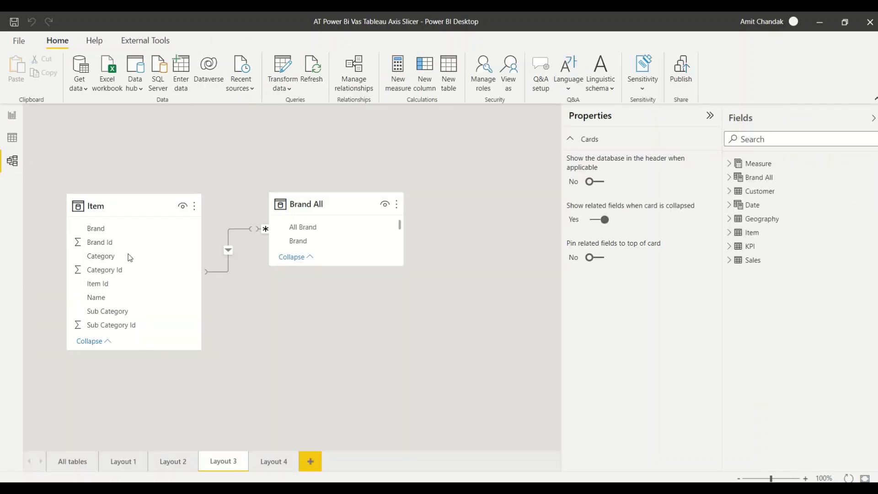
click(76, 469)
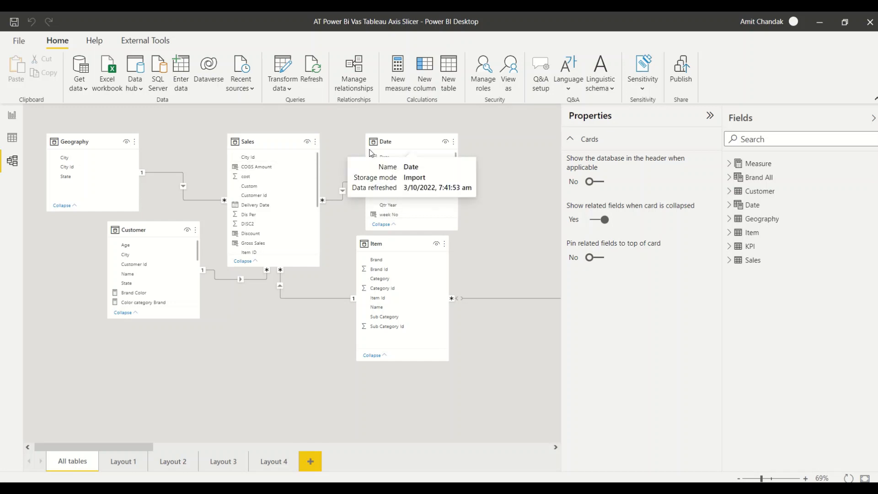
Return to the report view and add a new blank page
click(14, 120)
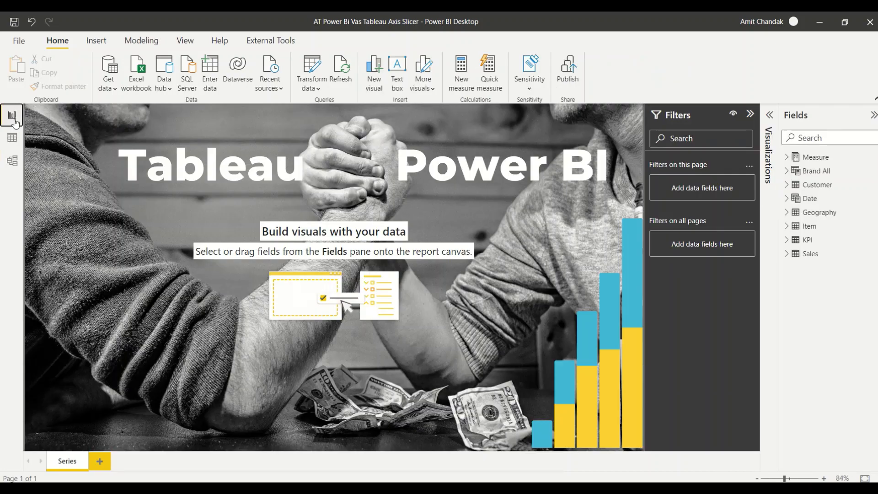
click(100, 460)
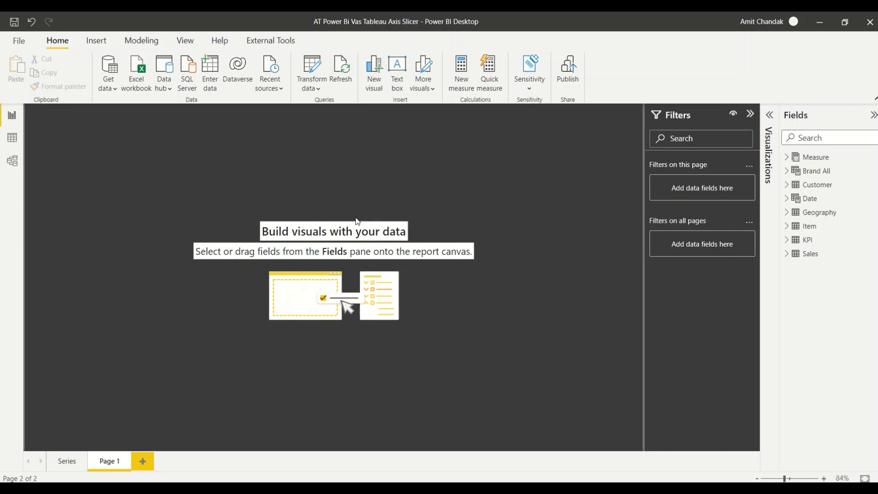
Check in the preview features options whether Field parameters is enabled, without changing any setting
click(19, 41)
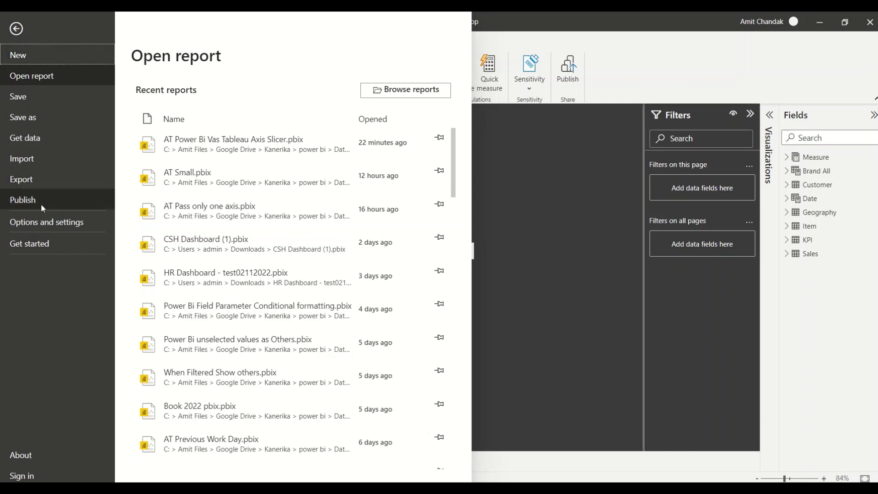
click(43, 223)
click(178, 99)
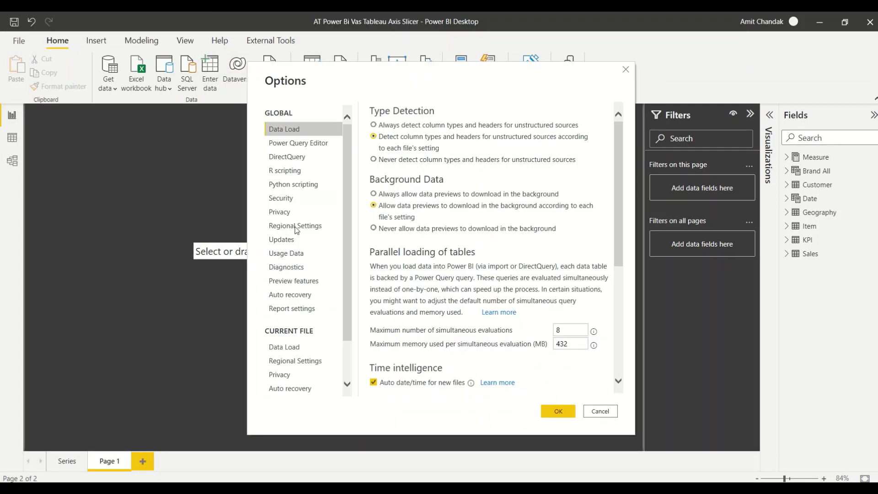
click(287, 284)
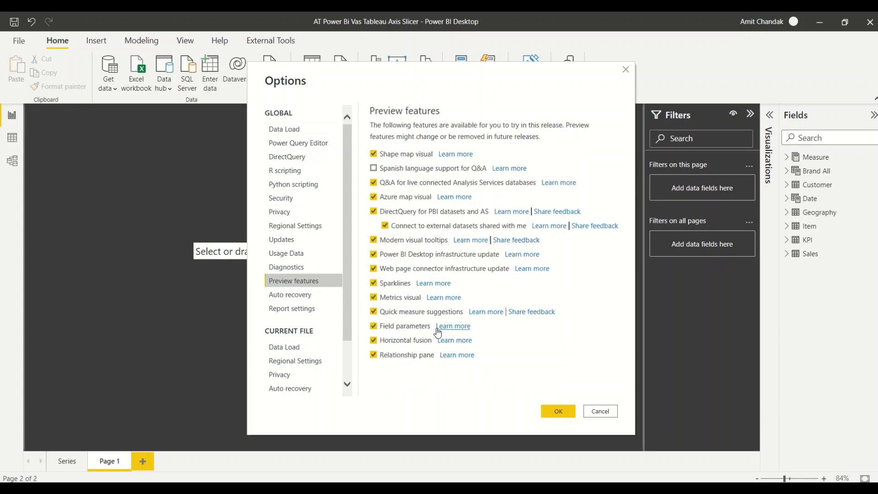
click(600, 412)
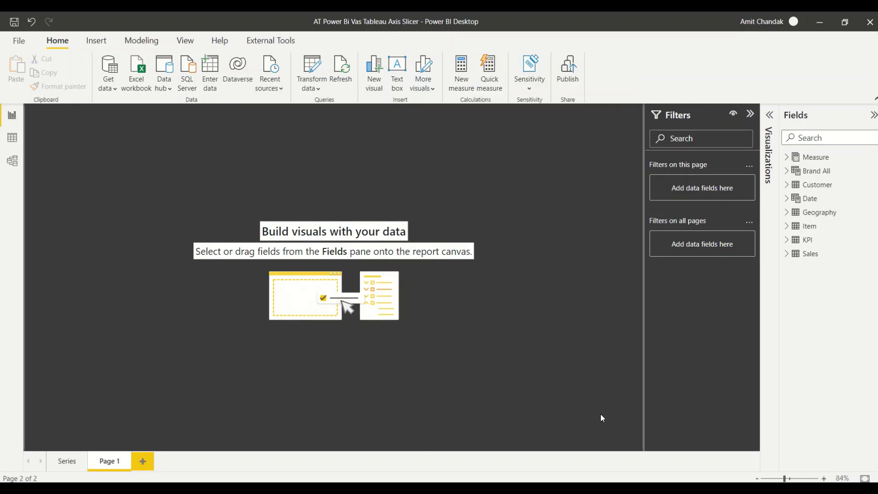
Start a new parameter that adjusts fields and name it Axis Slicer
click(139, 45)
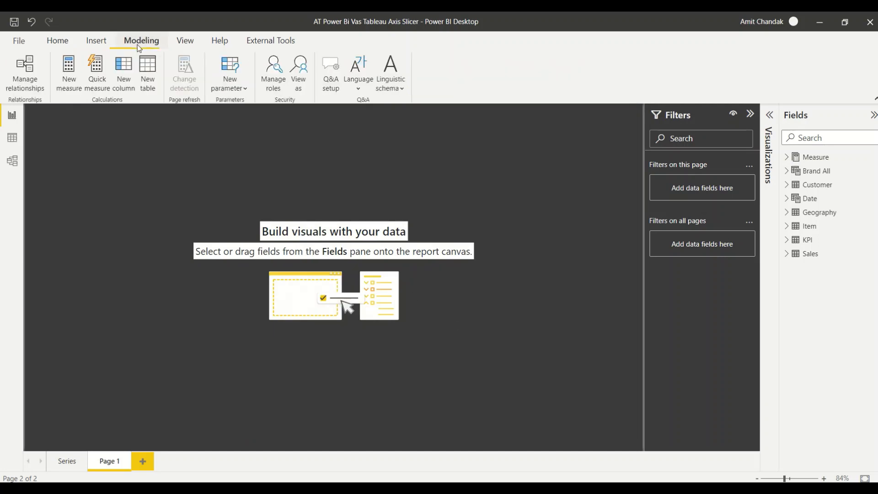
click(244, 90)
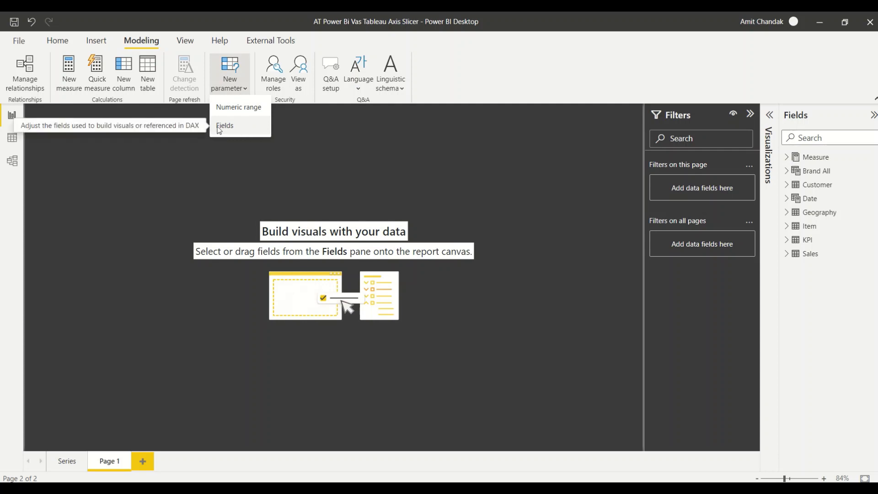
click(246, 150)
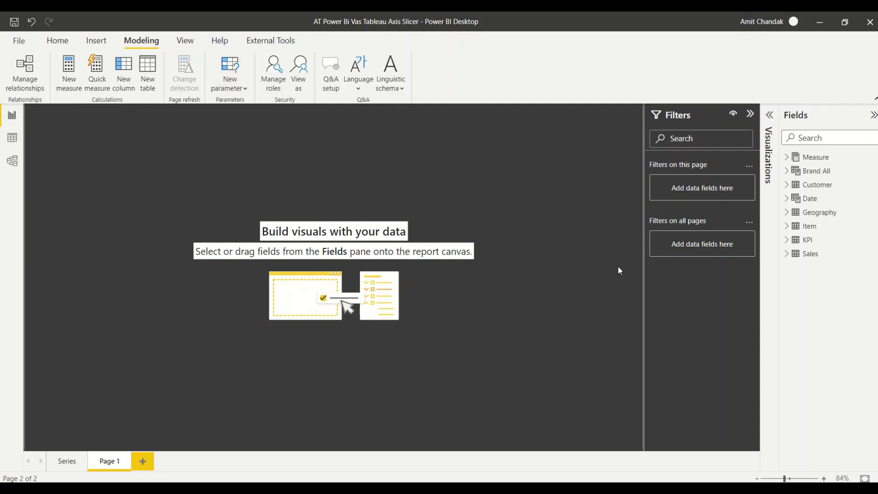
click(785, 226)
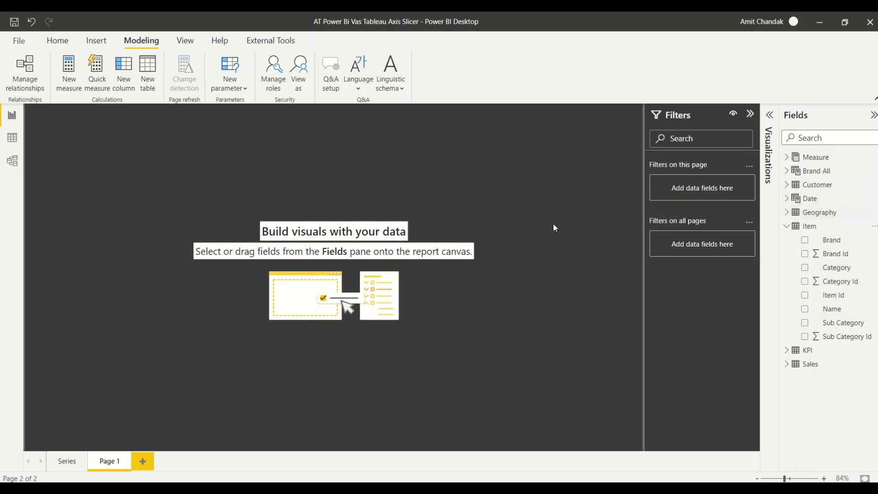
click(232, 89)
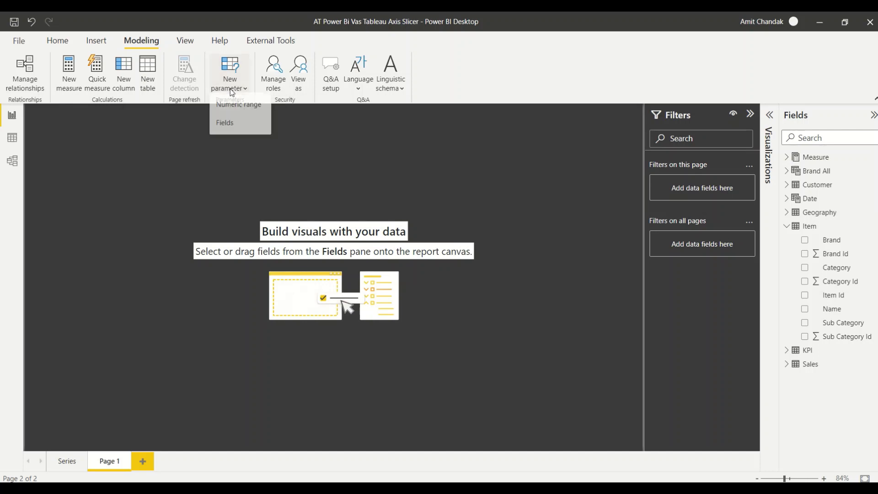
click(227, 124)
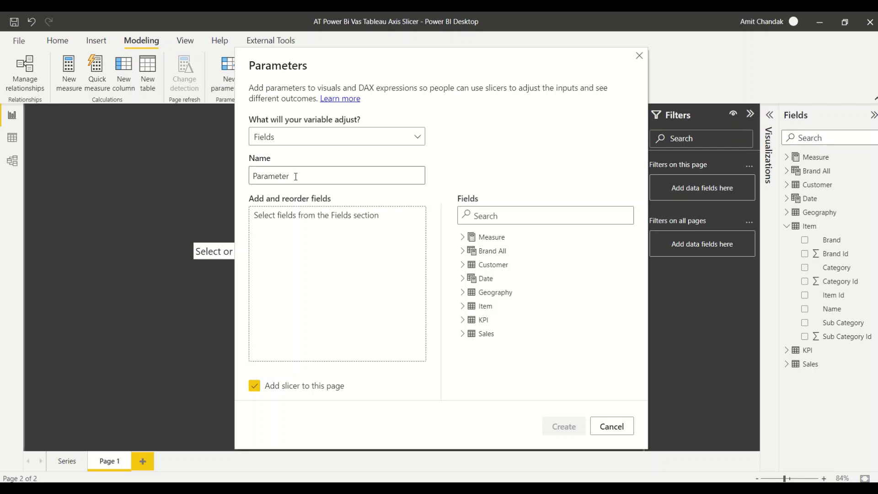
double_click(296, 177)
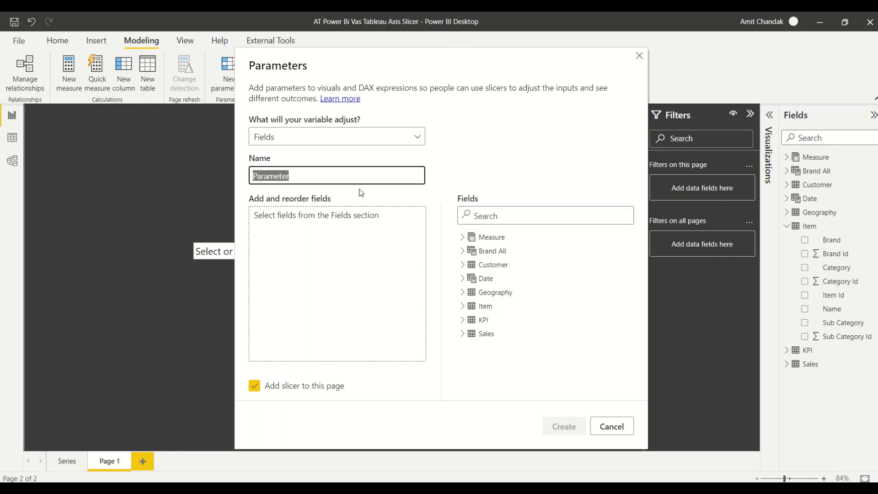
text(Axis Slic)
text(er)
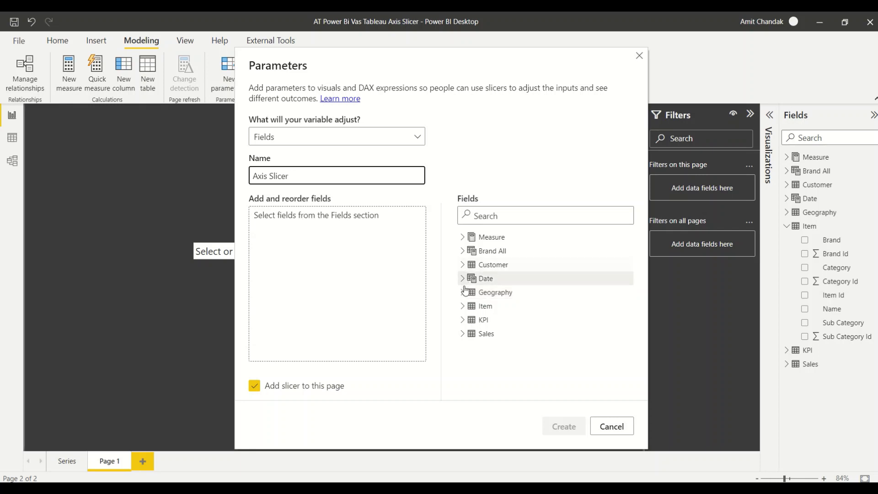
Add Brand, Category and Sub Category from the Item table to the parameter's field list
click(462, 307)
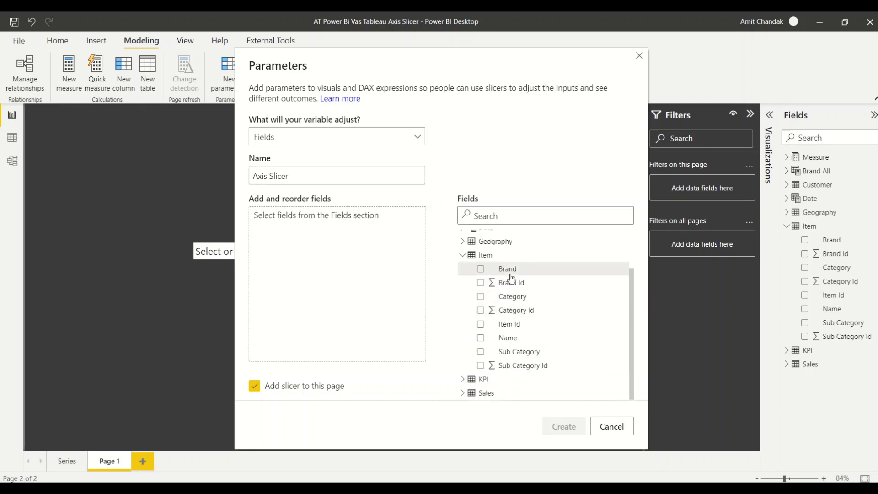
drag(507, 270, 320, 231)
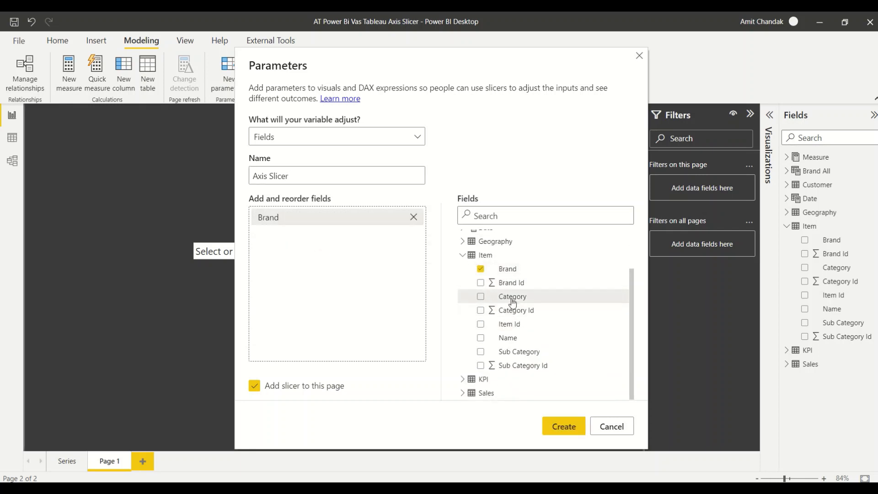
drag(503, 297, 338, 245)
drag(514, 353, 352, 261)
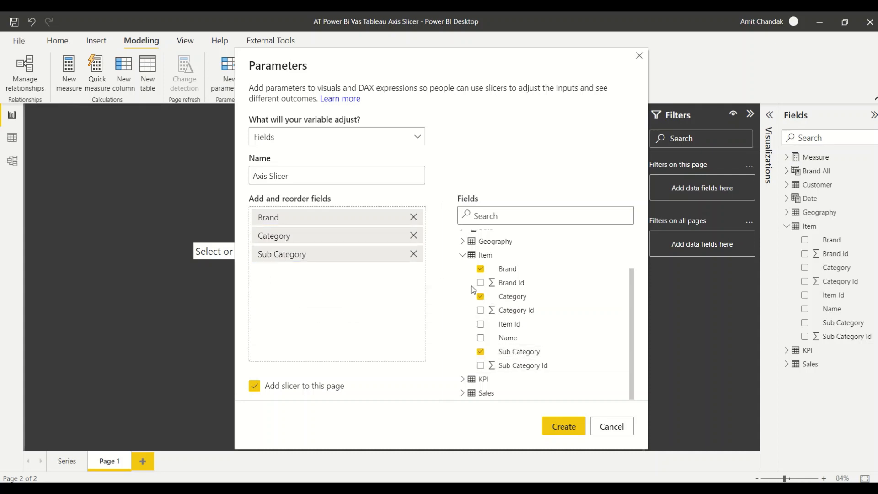
Add State and City from the Geography table and create the parameter with its slicer on the page
scroll(498, 292, up, 2)
click(463, 293)
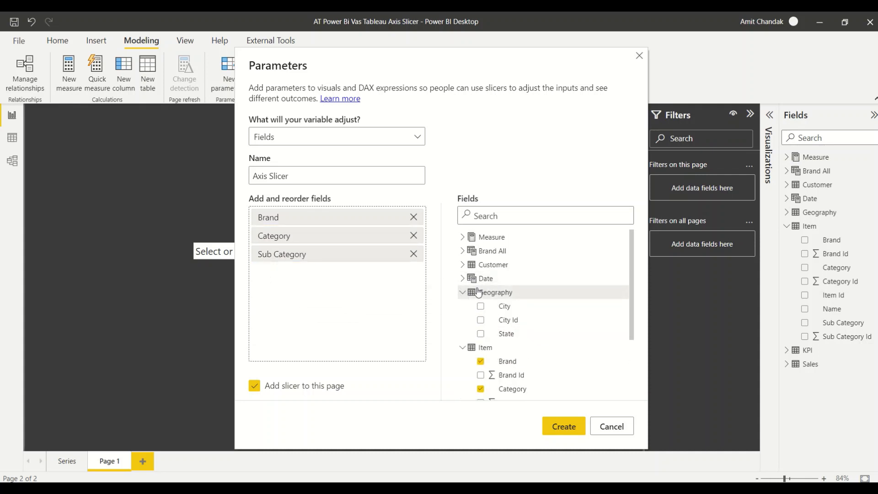
drag(503, 334, 339, 292)
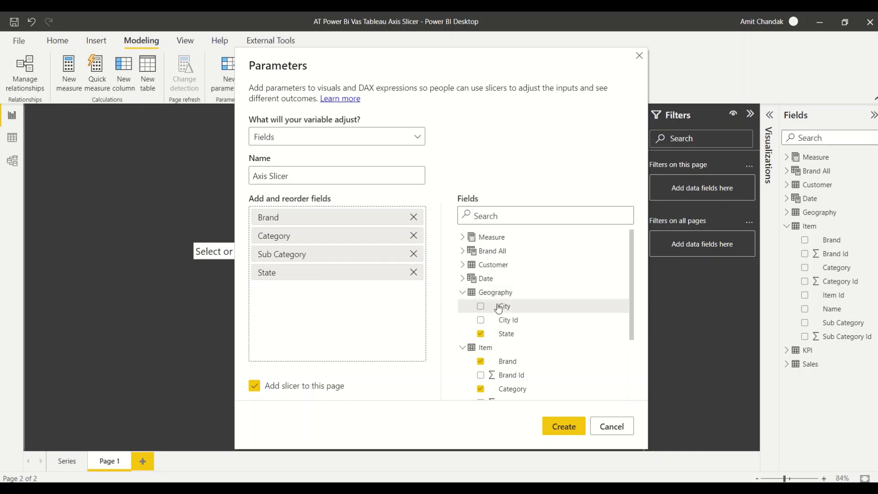
drag(503, 306, 309, 338)
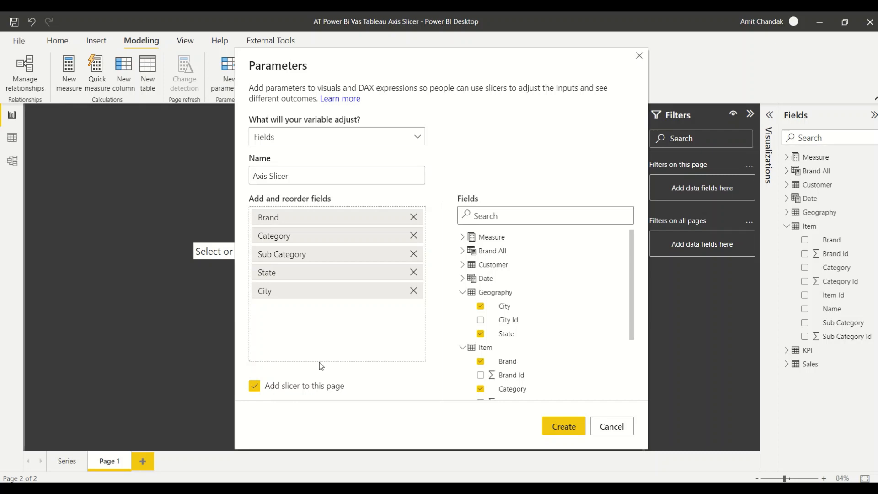
click(562, 432)
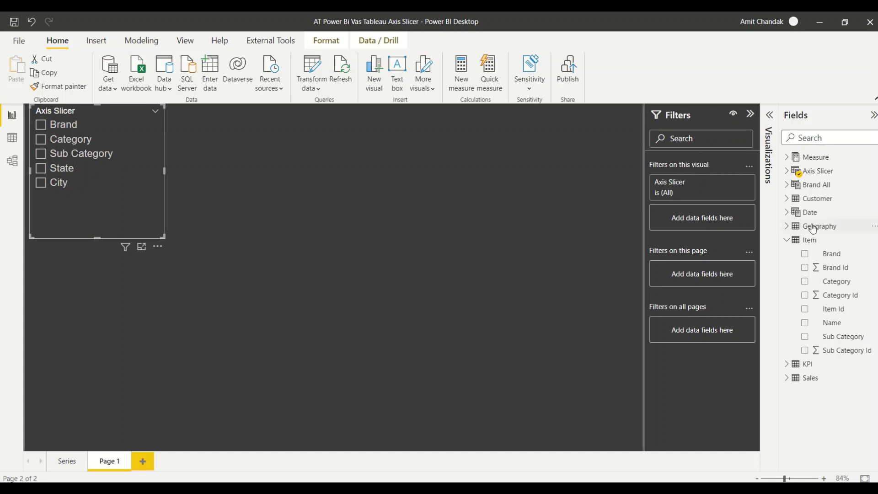
Examine the DAX definition of the Axis Slicer table and its rows in the data view
click(811, 173)
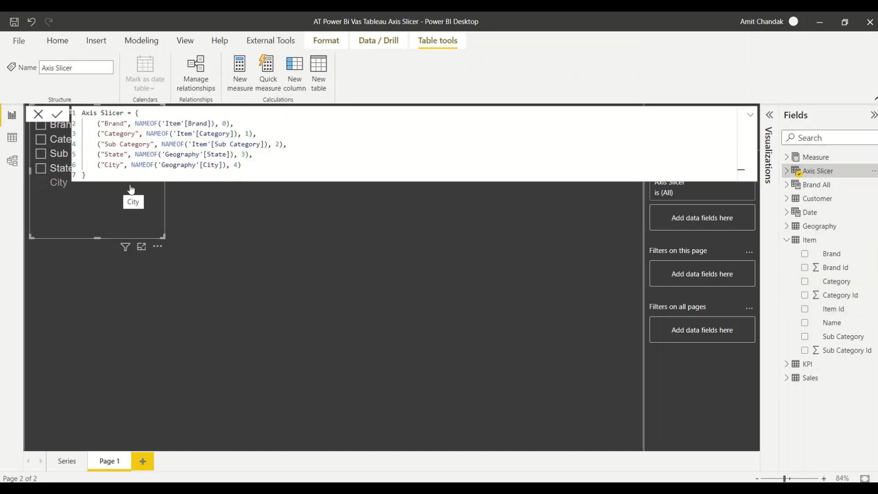
click(12, 138)
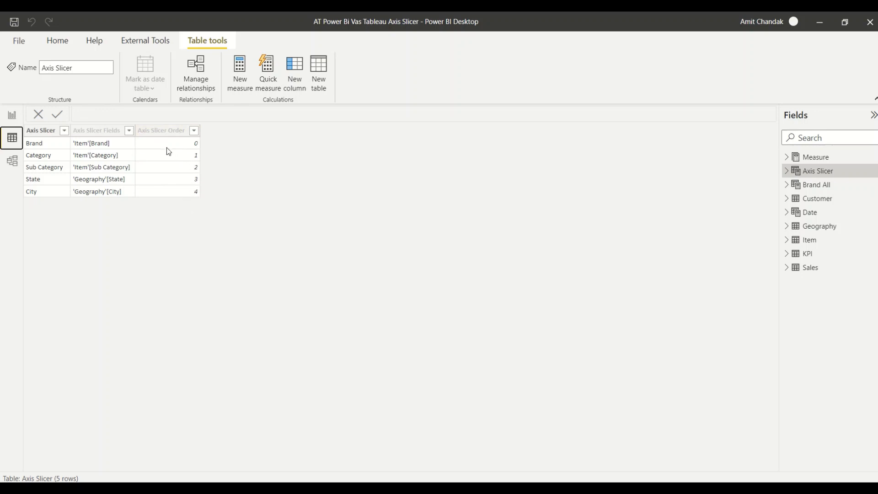
click(14, 117)
Move the Axis Slicer slicer to the upper-right corner of the report page
drag(137, 204, 603, 208)
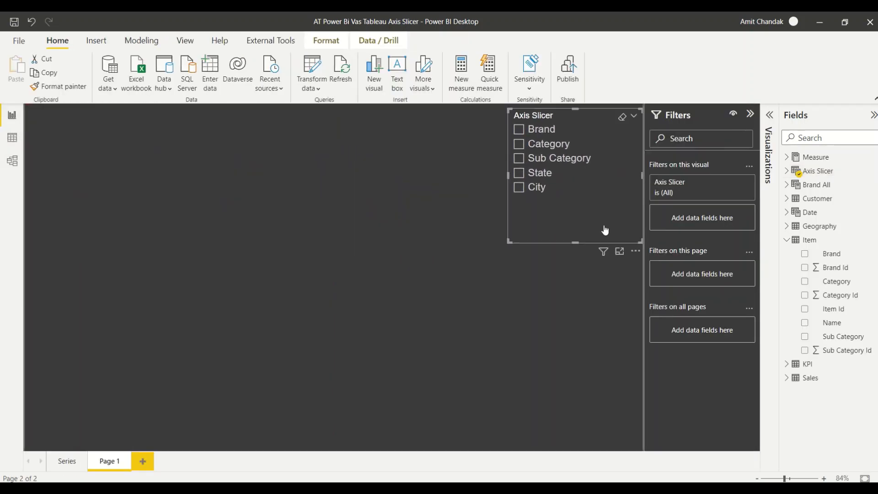
click(382, 341)
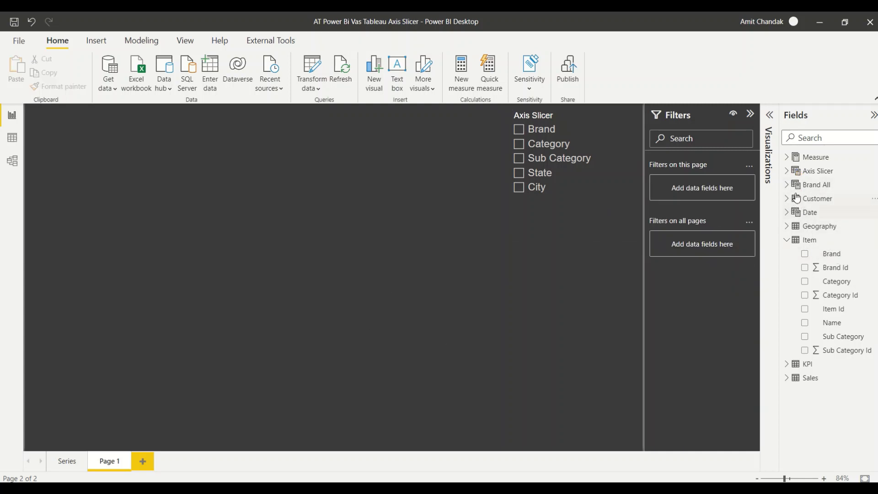
Place the Axis Slicer field on the page as a table visual and widen it to fit all five columns
click(787, 171)
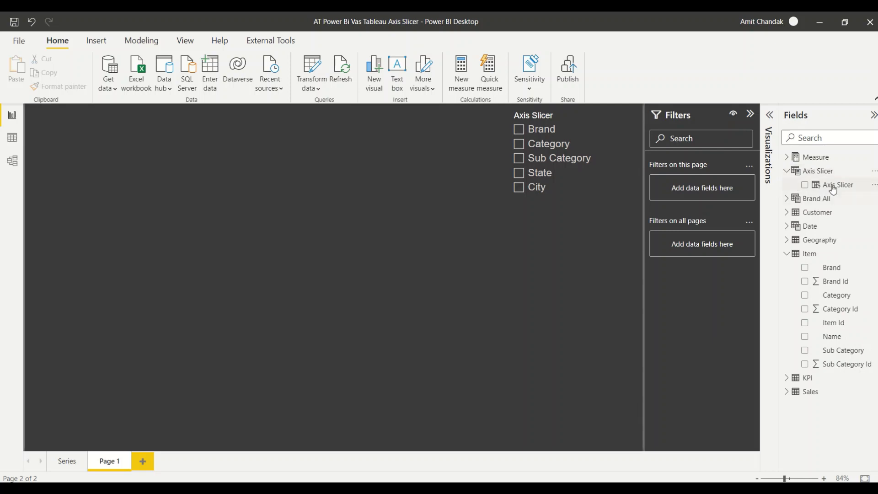
drag(833, 188, 196, 320)
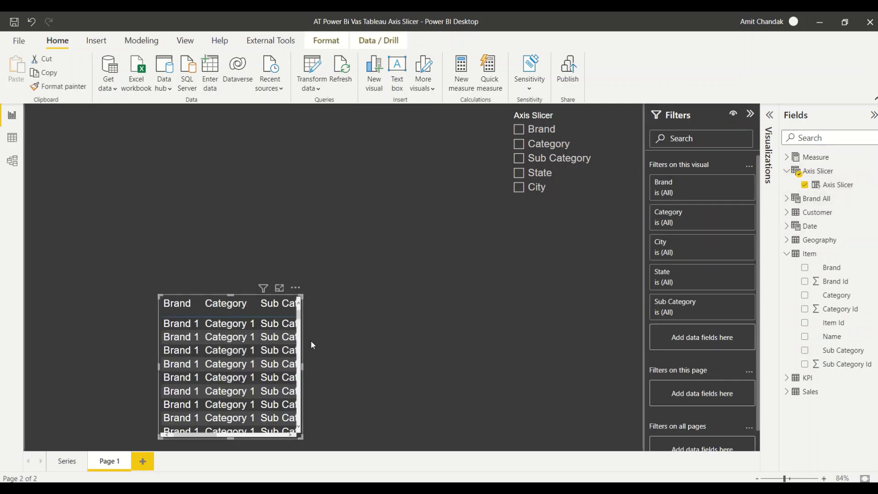
drag(301, 365, 550, 365)
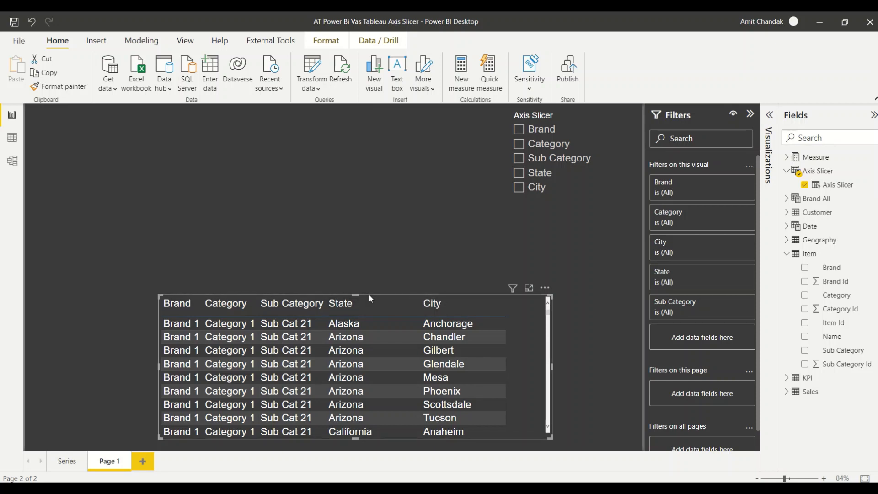
Convert the table visual to a clustered column chart and move it up toward the page's left edge
click(772, 116)
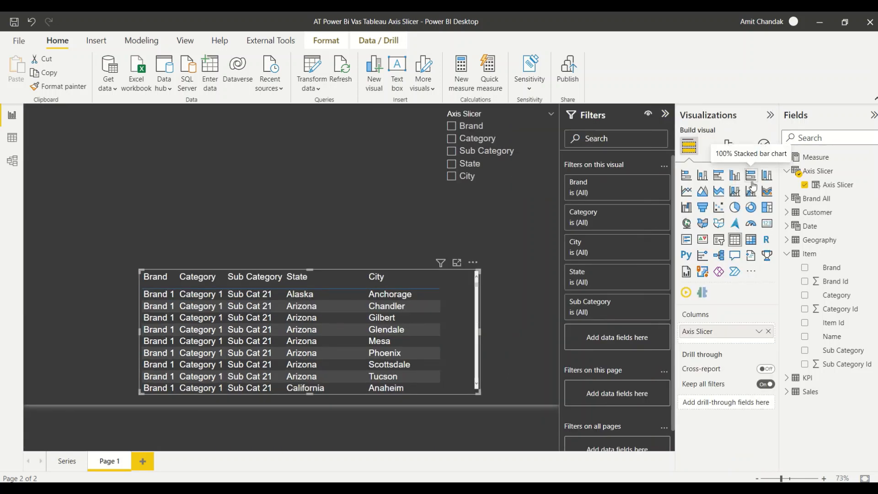
click(735, 175)
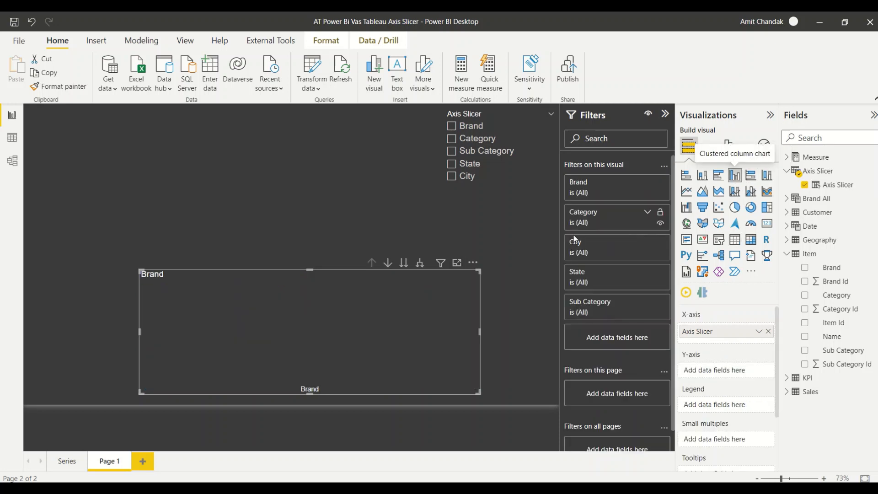
drag(396, 295, 316, 283)
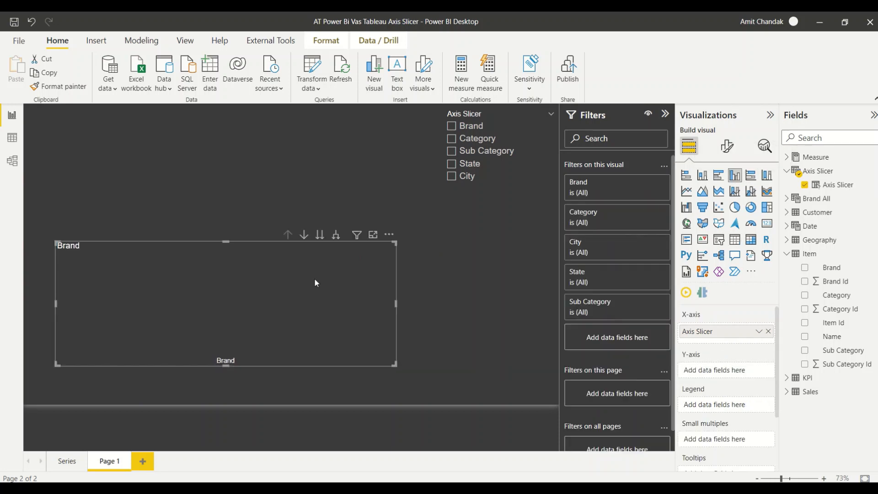
Put the Net measure from the Base folder on the chart's Y-axis and enlarge the chart across the page
click(786, 156)
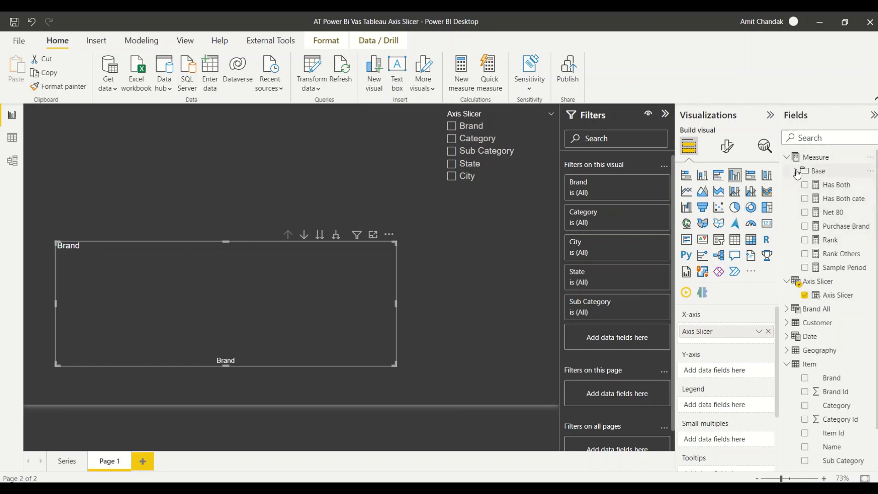
click(796, 171)
drag(835, 254, 731, 369)
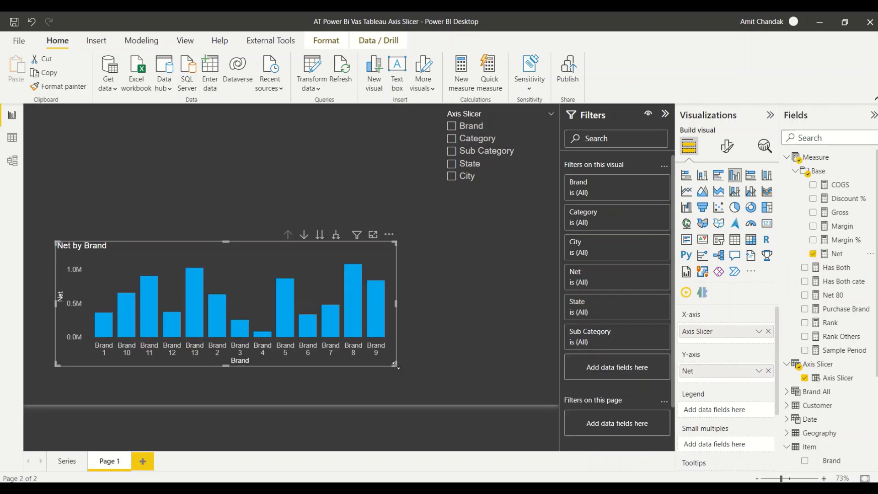
drag(396, 366, 538, 403)
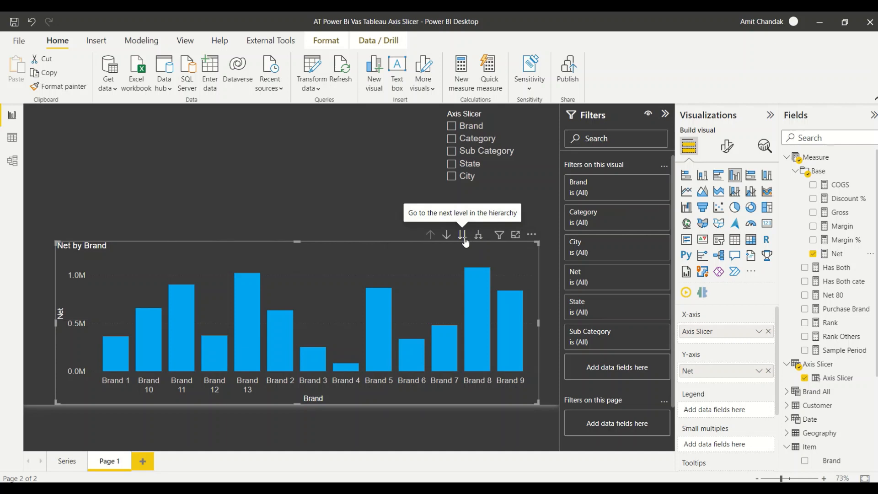
Test the Axis Slicer by selecting Brand, Category, Sub Category, State and City one after another, and clear the selection
click(457, 134)
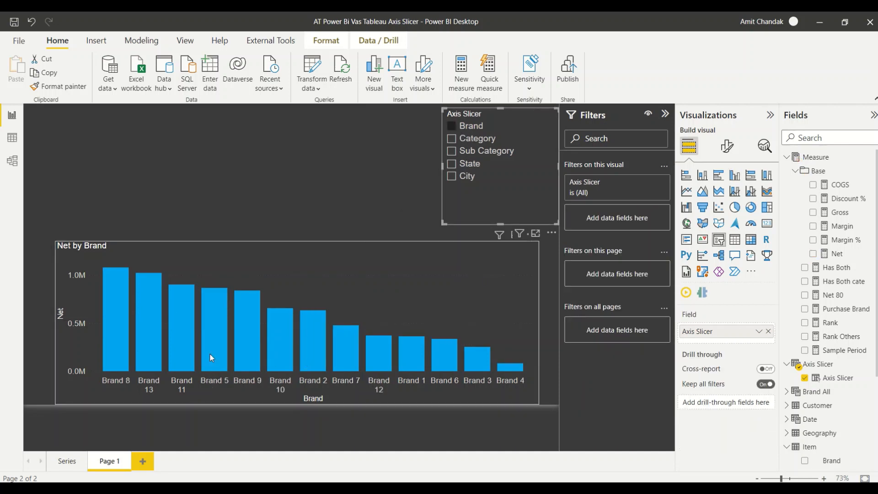
click(451, 138)
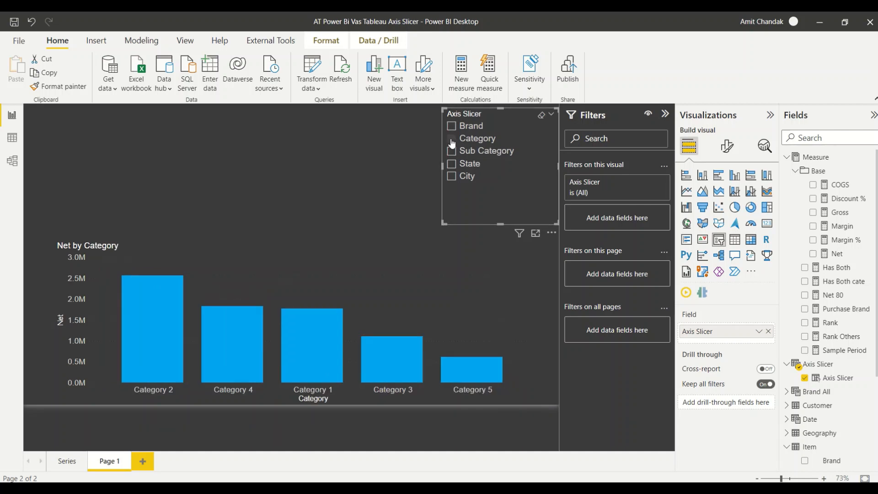
click(453, 151)
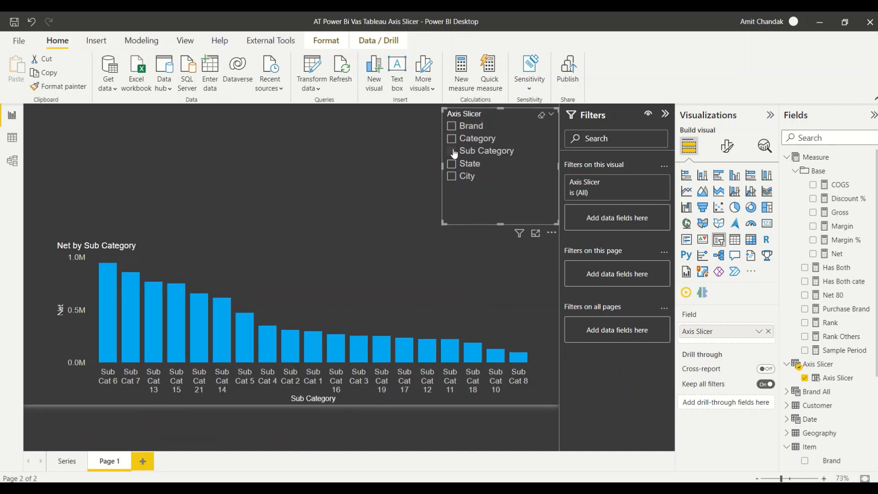
click(452, 166)
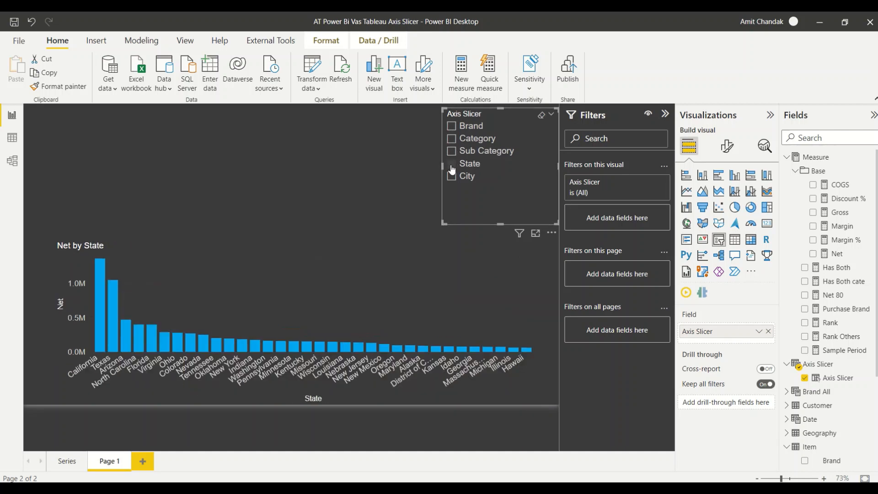
click(452, 177)
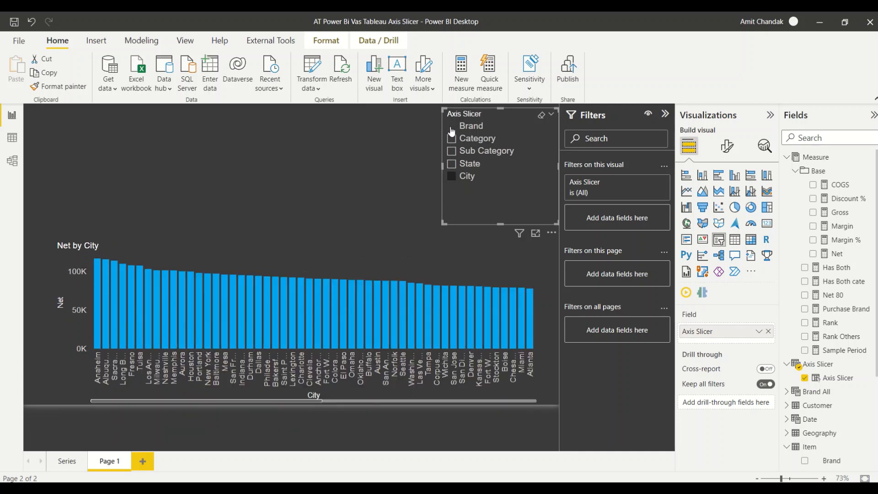
click(452, 177)
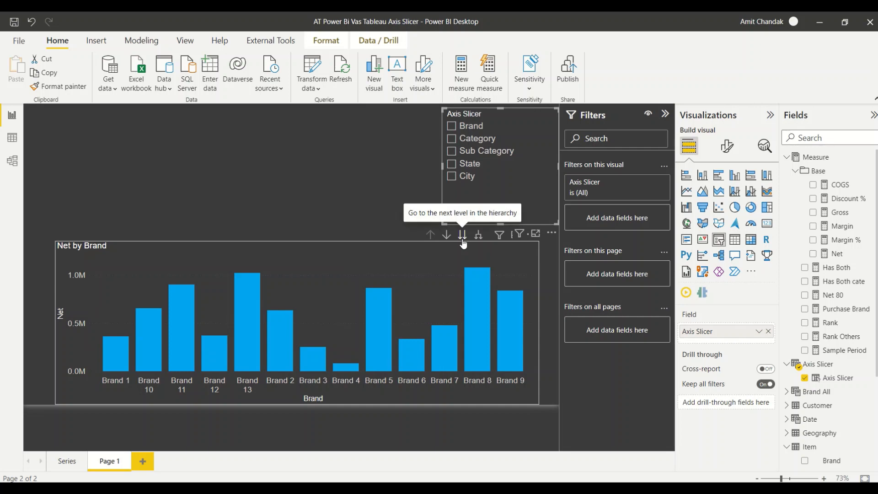
Step the Net chart through its hierarchy levels from Brand down to City, and drill back up to Brand
click(462, 239)
click(462, 235)
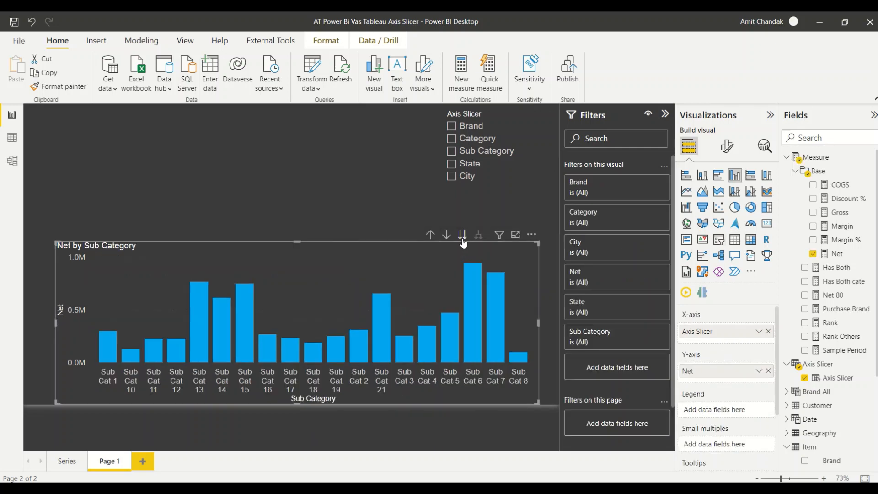
click(462, 235)
click(463, 238)
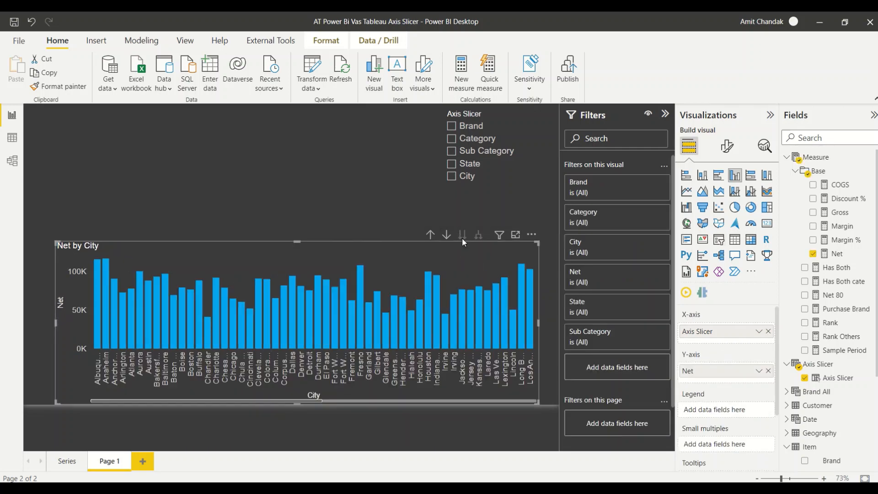
click(431, 237)
click(430, 237)
click(431, 237)
click(431, 237)
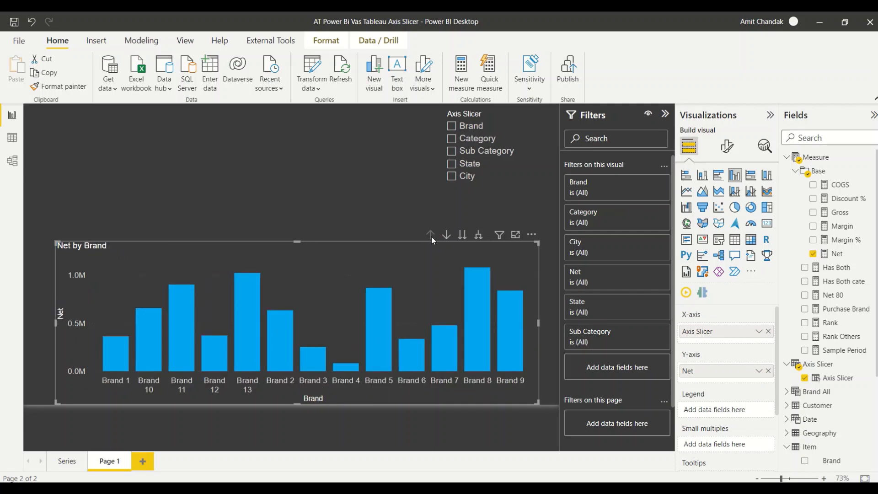
Expand the Net chart's hierarchy from Brand through Category and Sub Category to State, and drill back up to Brand
click(478, 236)
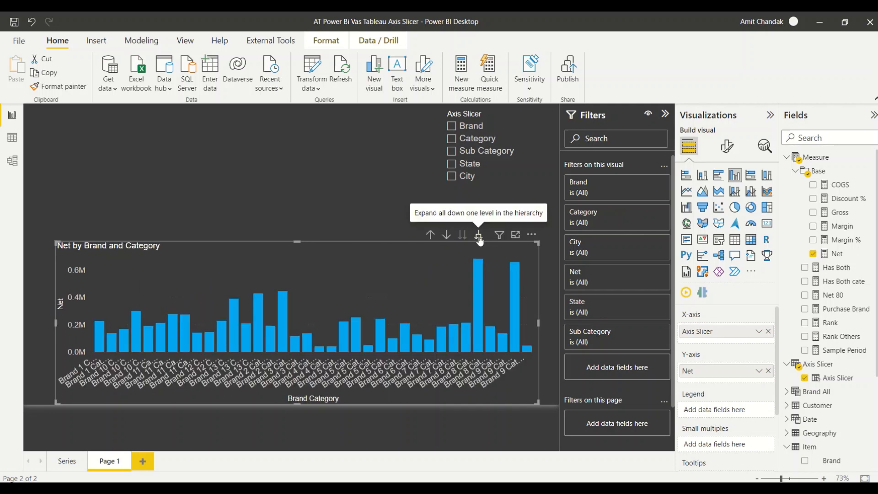
click(479, 236)
click(478, 236)
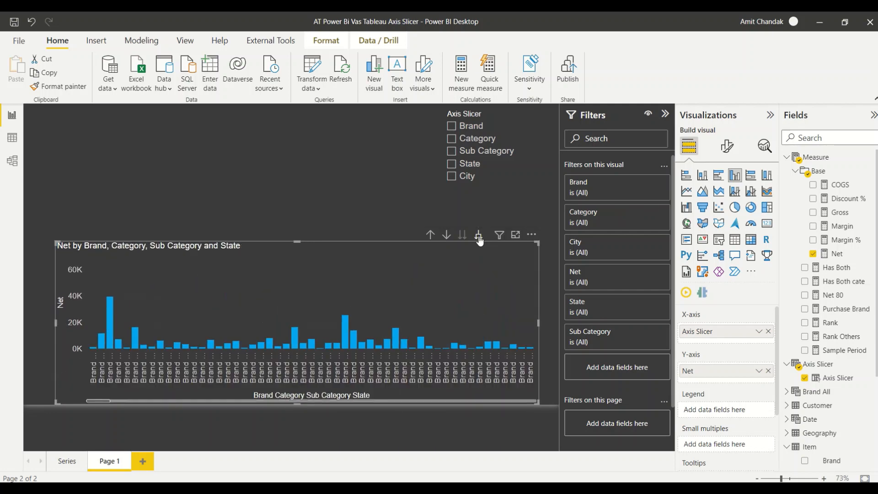
click(433, 235)
click(433, 235)
click(434, 235)
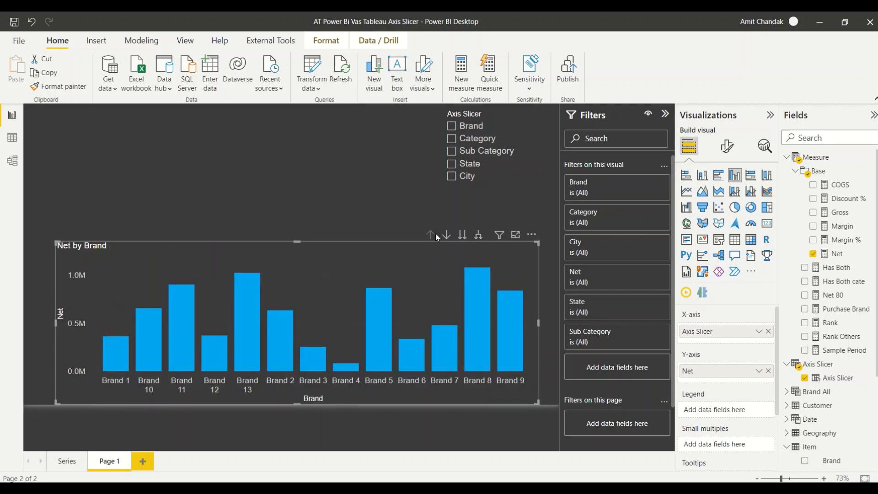